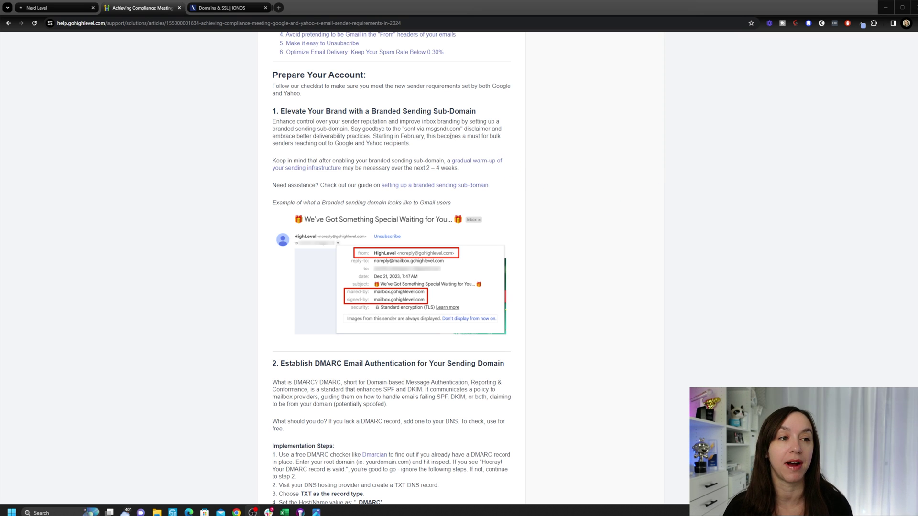
Step: Bring up the IONOS Domains & SSL tab showing the domain's existing DNS records
{"action": "left_click", "coordinate": [233, 10]}
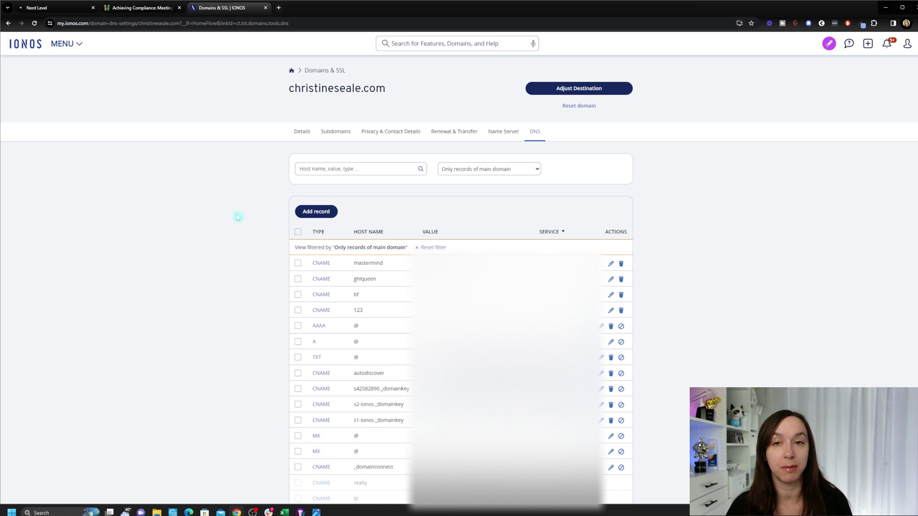
Step: Return to Nerd Level's Add new domain page, close the sub-account switcher unchanged, and focus the domain field
{"action": "left_click", "coordinate": [56, 14]}
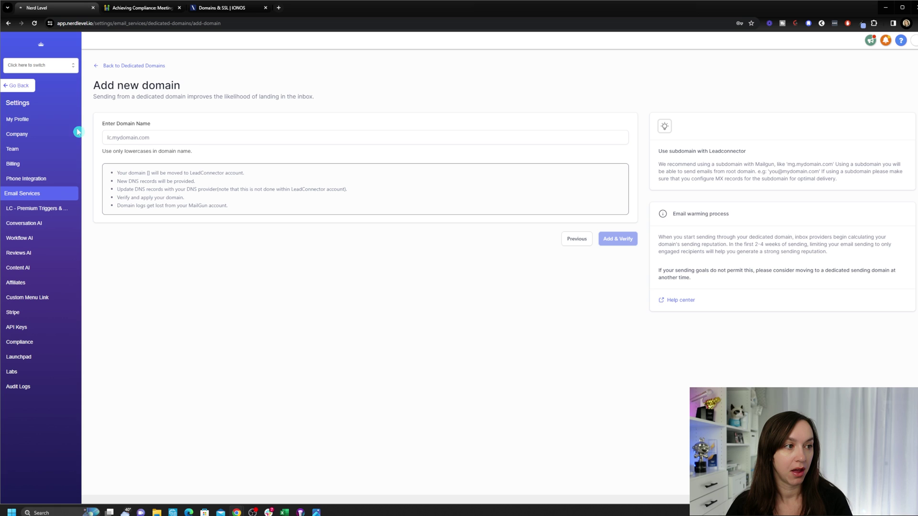
{"action": "left_click", "coordinate": [54, 70]}
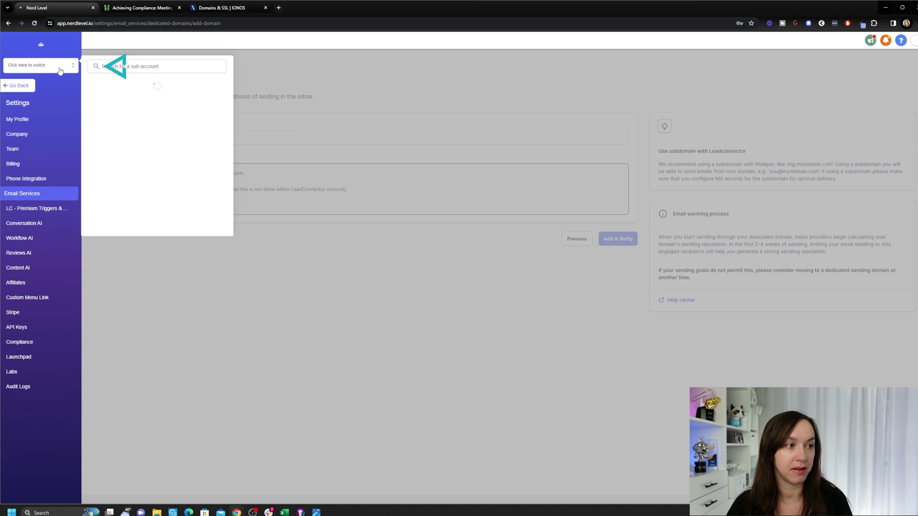
{"action": "left_click", "coordinate": [184, 70]}
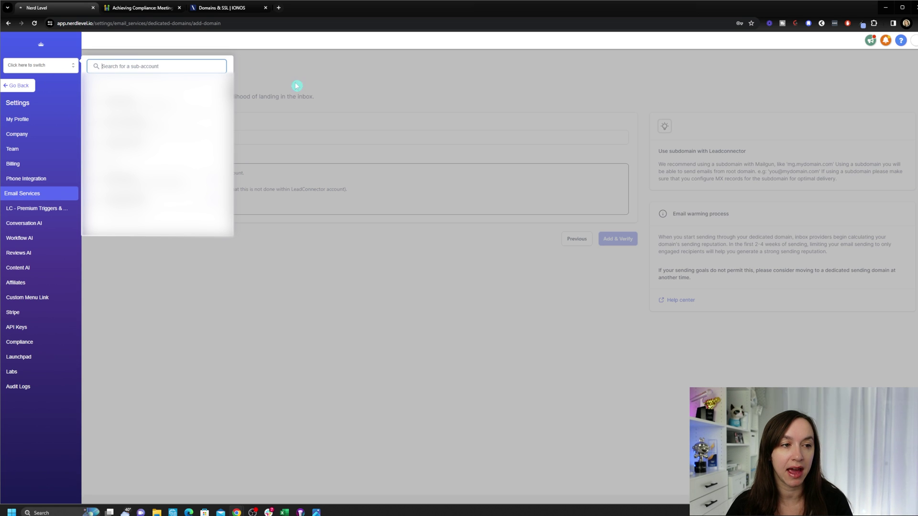
{"action": "left_click", "coordinate": [334, 87]}
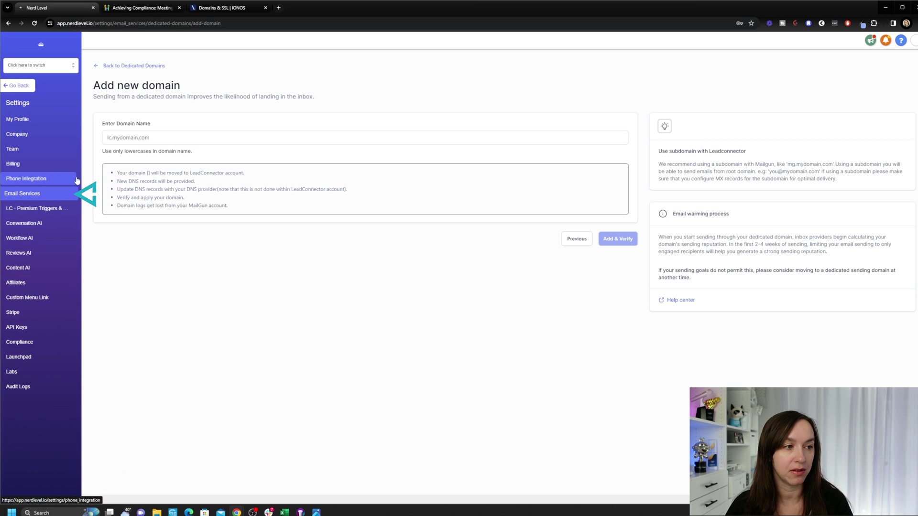
{"action": "left_click", "coordinate": [349, 139]}
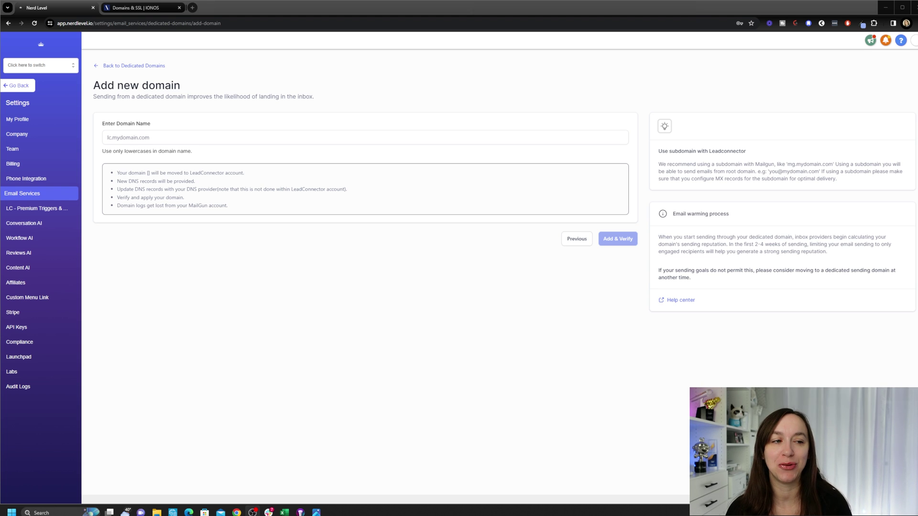
{"action": "left_click", "coordinate": [304, 138]}
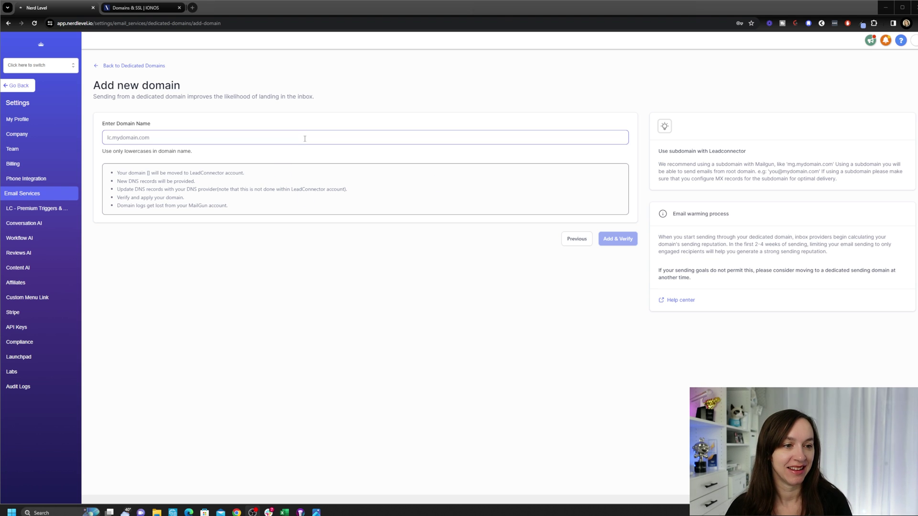
{"action": "type", "text": "mg"}
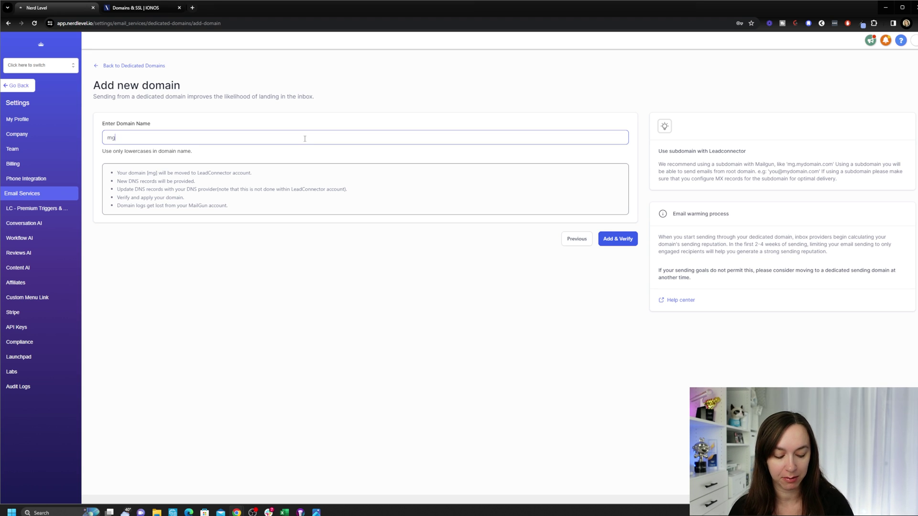
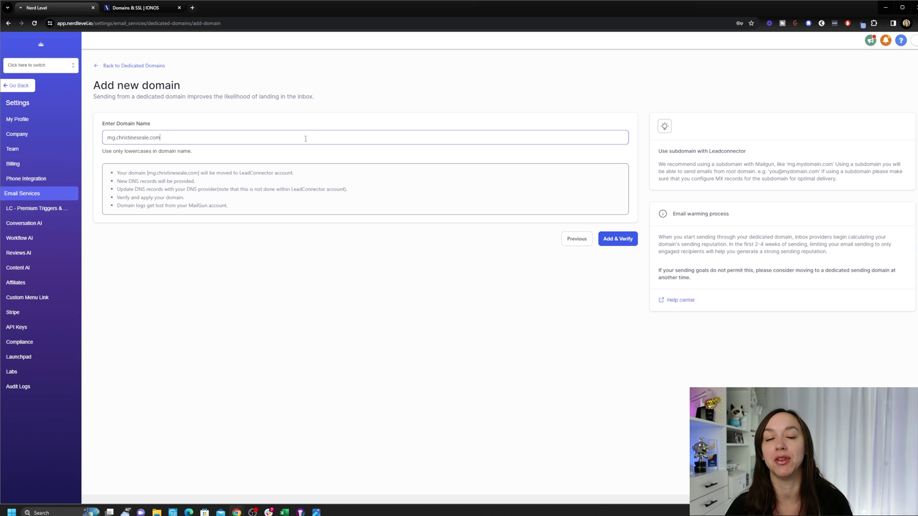
{"action": "left_click", "coordinate": [610, 240]}
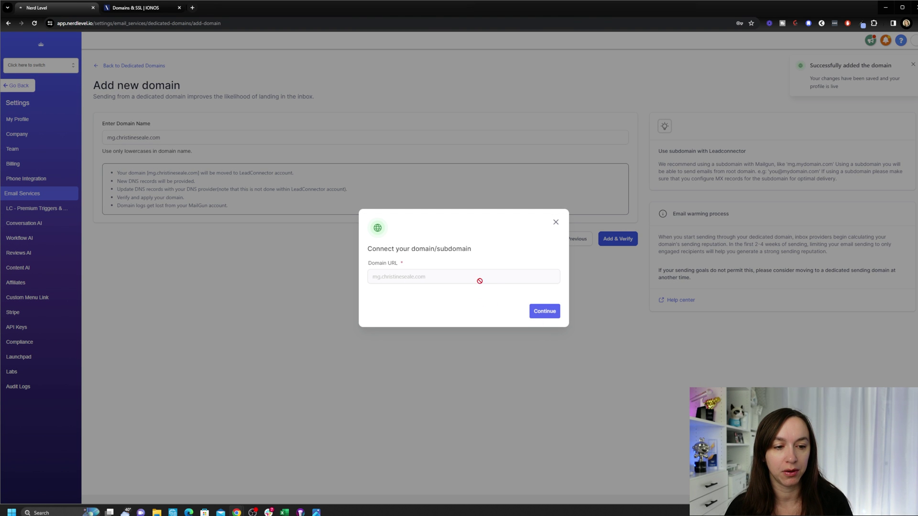
Step: Continue to the five required DNS records and copy the first TXT record's host
{"action": "left_click", "coordinate": [544, 311]}
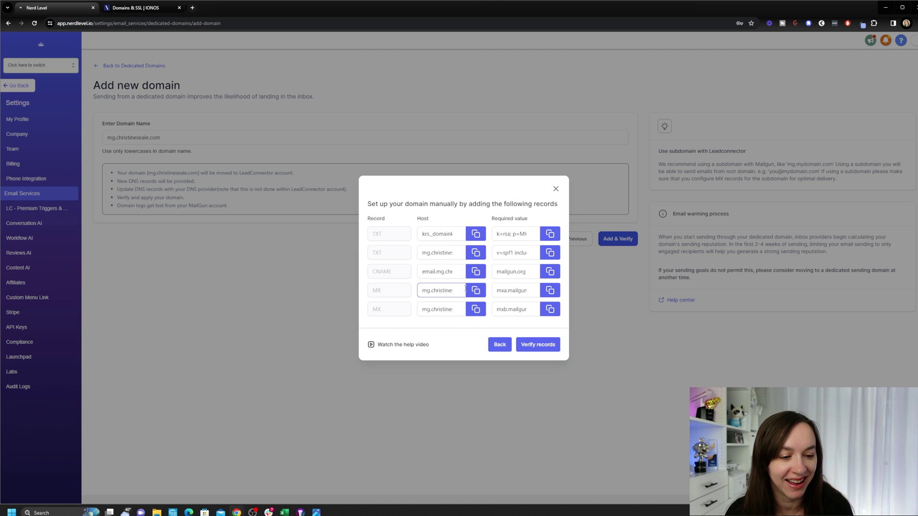
{"action": "left_click", "coordinate": [443, 230]}
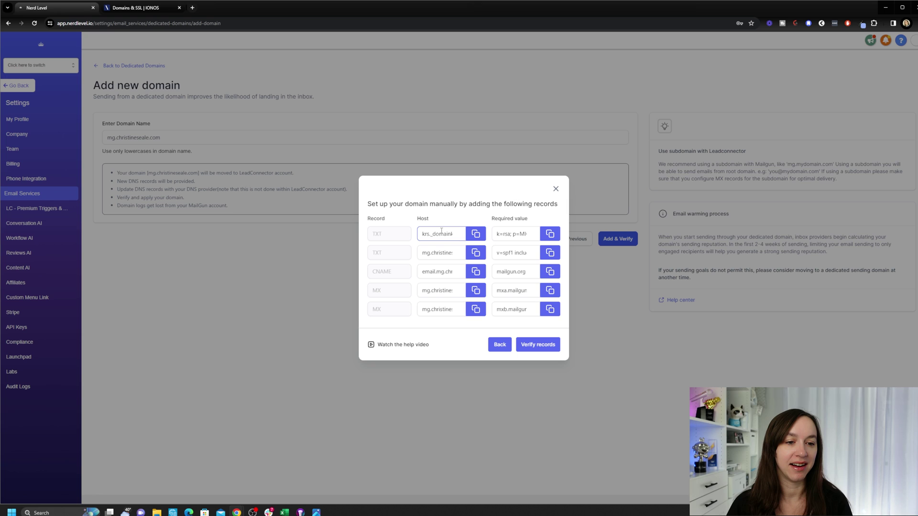
{"action": "left_click_drag", "start_coordinate": [376, 203], "coordinate": [541, 218]}
{"action": "left_click", "coordinate": [505, 215]}
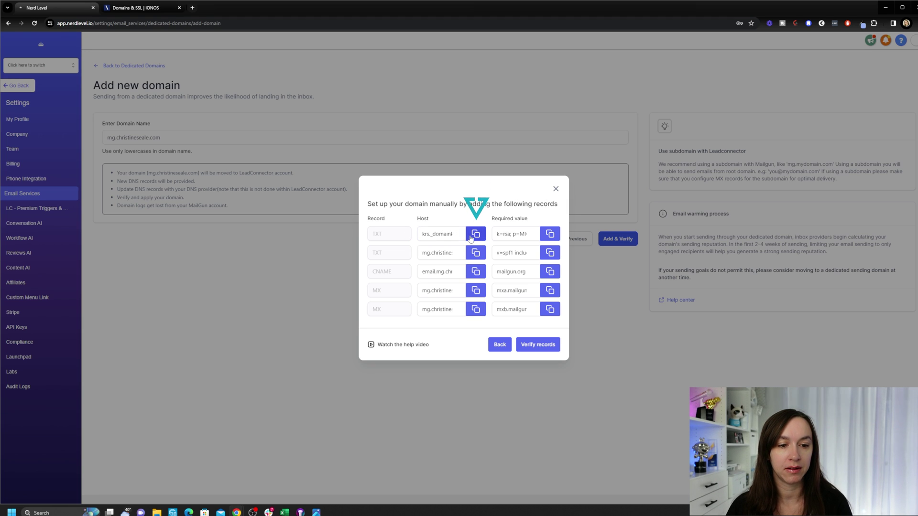
{"action": "left_click", "coordinate": [477, 236]}
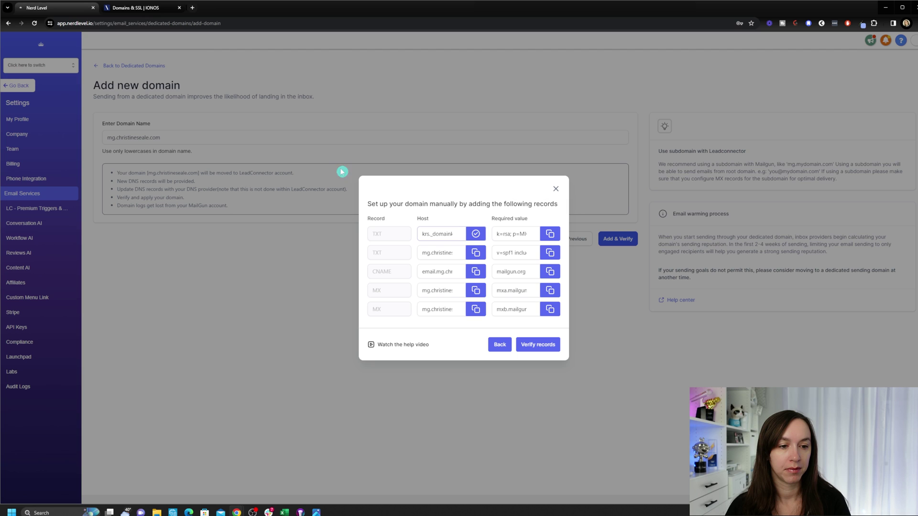
Step: Start a new TXT record in IONOS and copy the first TXT host from Nerd Level
{"action": "left_click", "coordinate": [152, 13]}
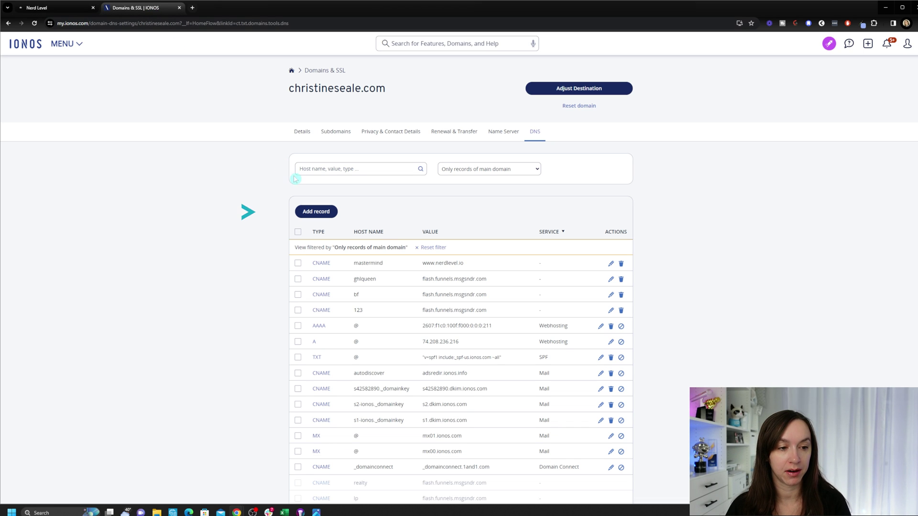
{"action": "left_click", "coordinate": [313, 211]}
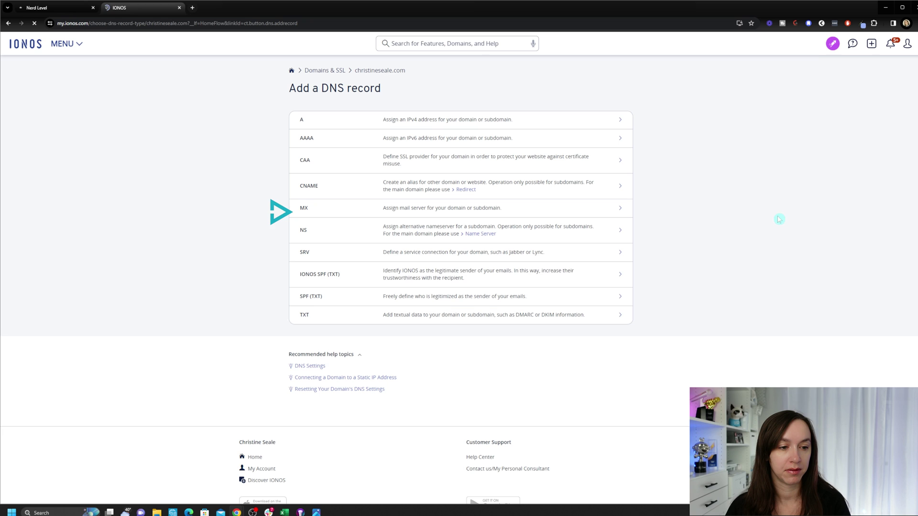
{"action": "left_click", "coordinate": [321, 316]}
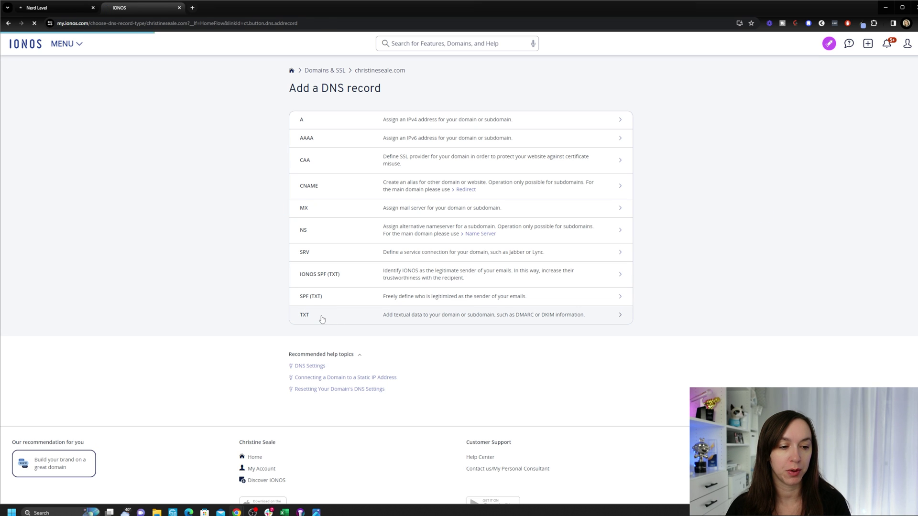
{"action": "left_click", "coordinate": [44, 8]}
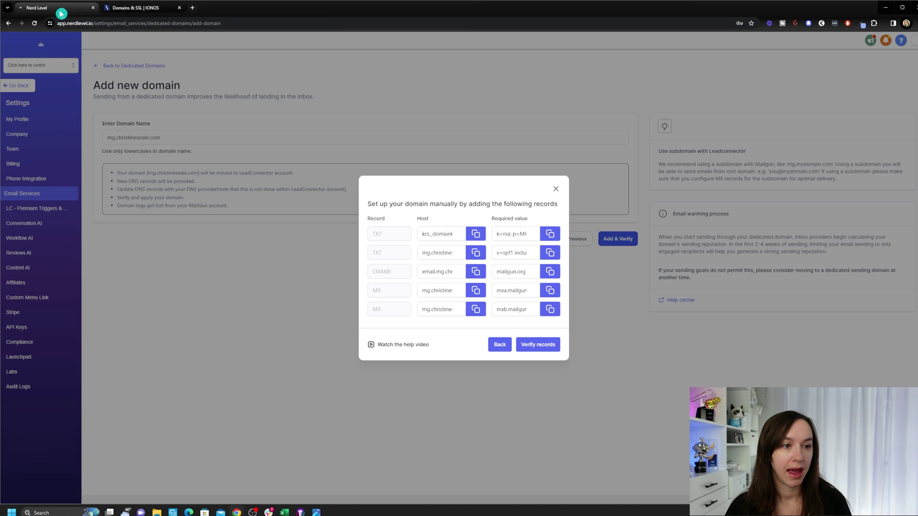
{"action": "double_click", "coordinate": [420, 219]}
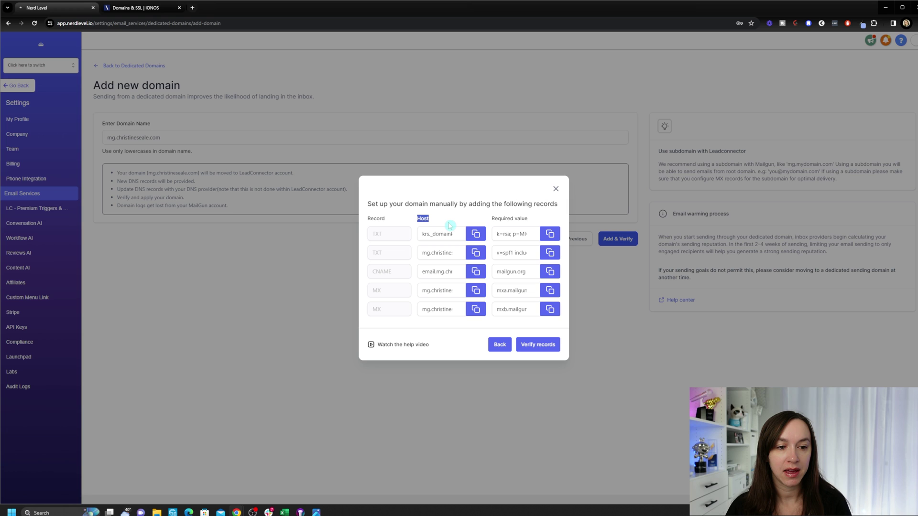
{"action": "left_click_drag", "start_coordinate": [492, 219], "coordinate": [534, 223]}
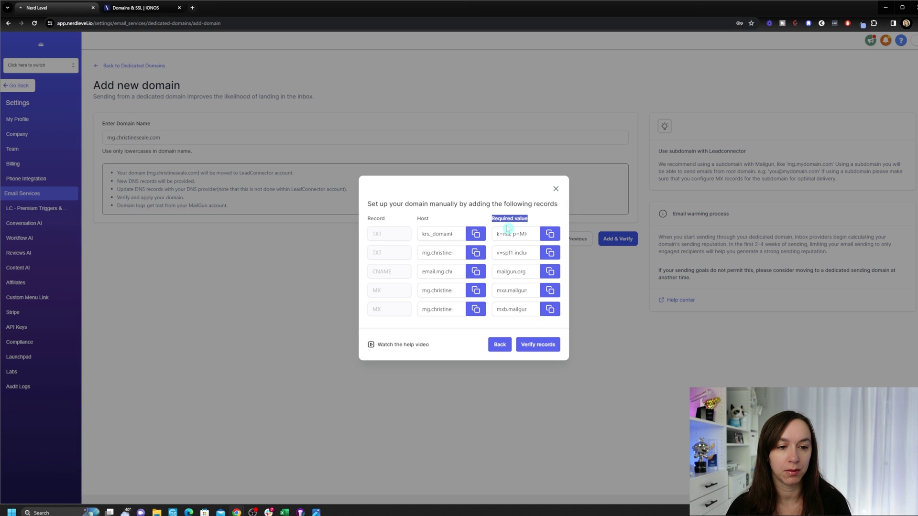
{"action": "left_click", "coordinate": [476, 234]}
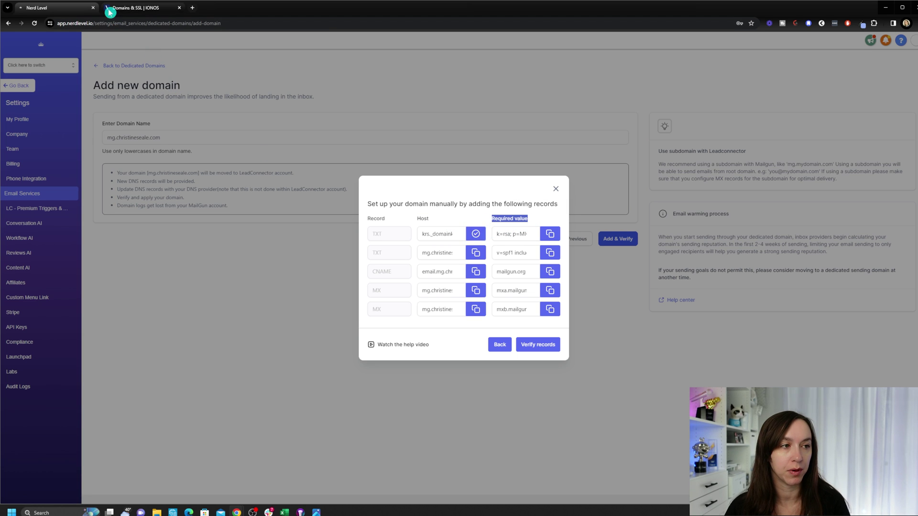
Step: Fill the TXT record with host krs._domainkey.mg and its DKIM value, then save it
{"action": "left_click", "coordinate": [135, 8]}
{"action": "left_click", "coordinate": [430, 149]}
{"action": "right_click", "coordinate": [430, 149]}
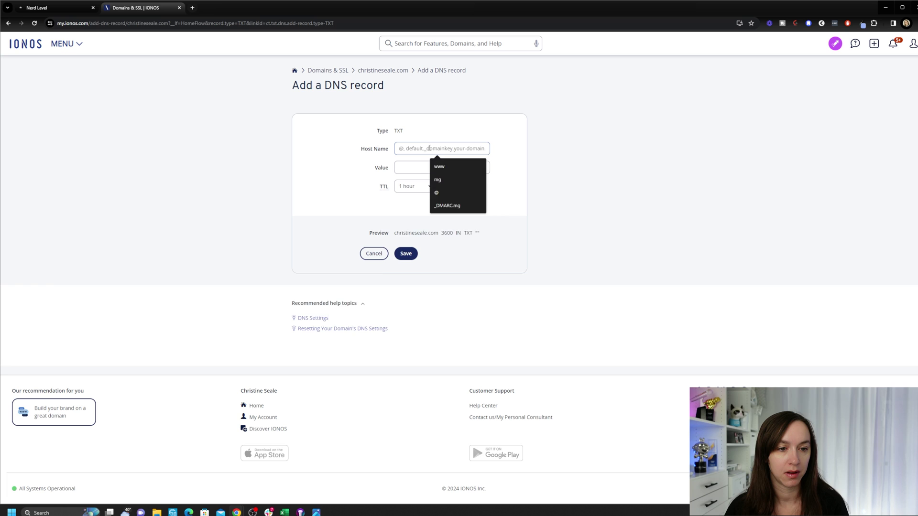
{"action": "key", "text": "ctrl+v"}
{"action": "double_click", "coordinate": [429, 148]}
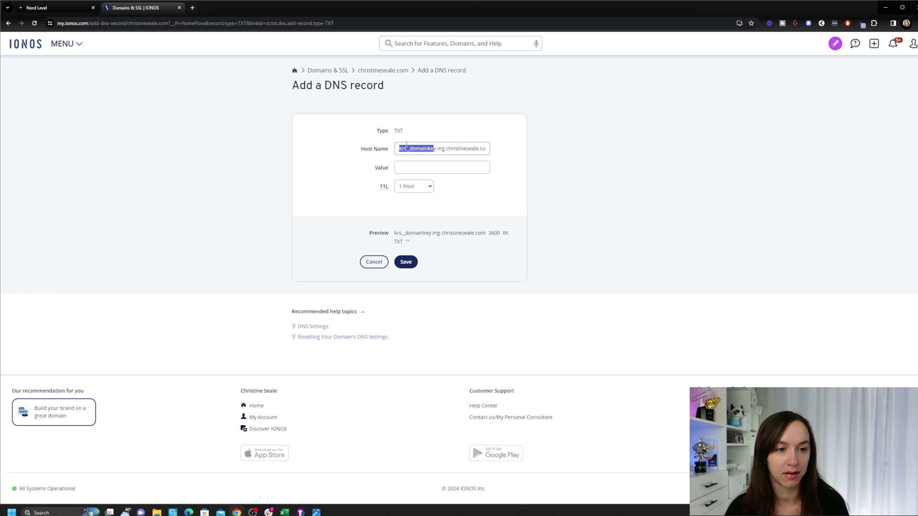
{"action": "triple_click", "coordinate": [429, 148]}
{"action": "left_click", "coordinate": [451, 167]}
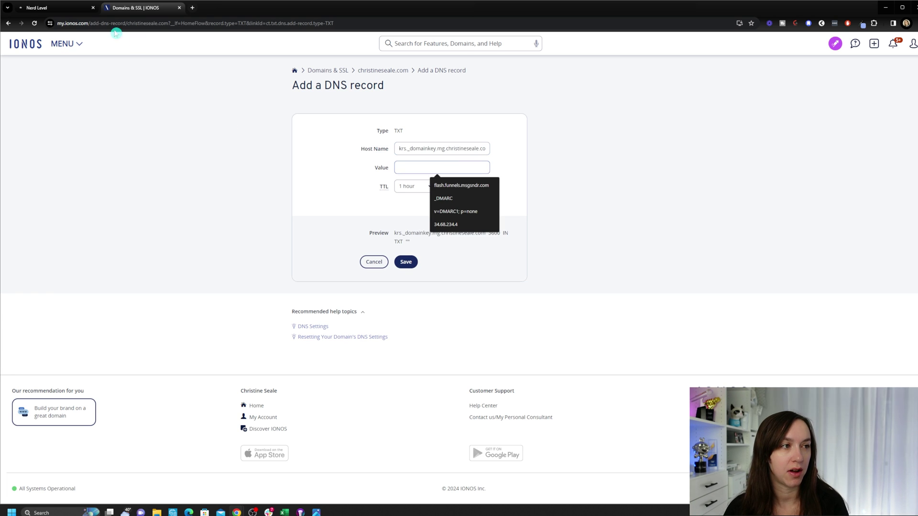
{"action": "left_click", "coordinate": [55, 8]}
{"action": "left_click", "coordinate": [549, 234]}
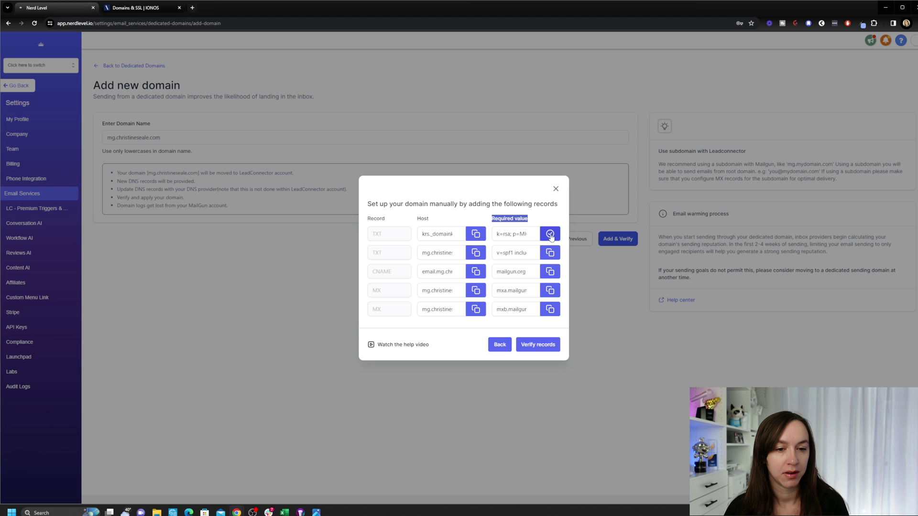
{"action": "left_click", "coordinate": [139, 7]}
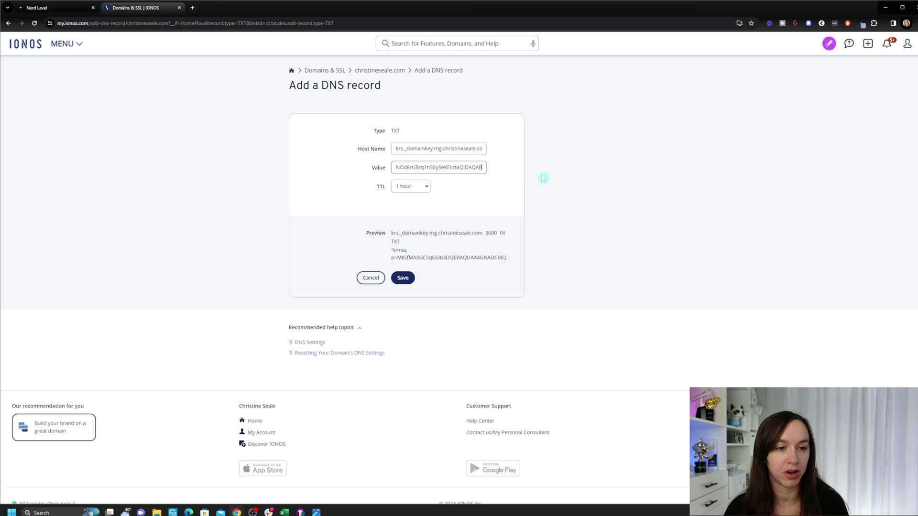
{"action": "left_click", "coordinate": [405, 282]}
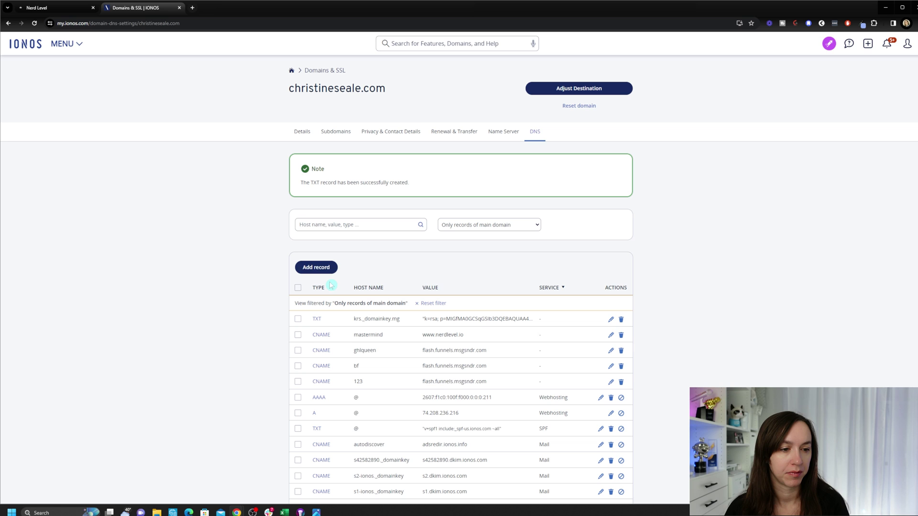
Step: Start a second TXT record in IONOS with the mg host copied from Nerd Level
{"action": "left_click", "coordinate": [318, 267]}
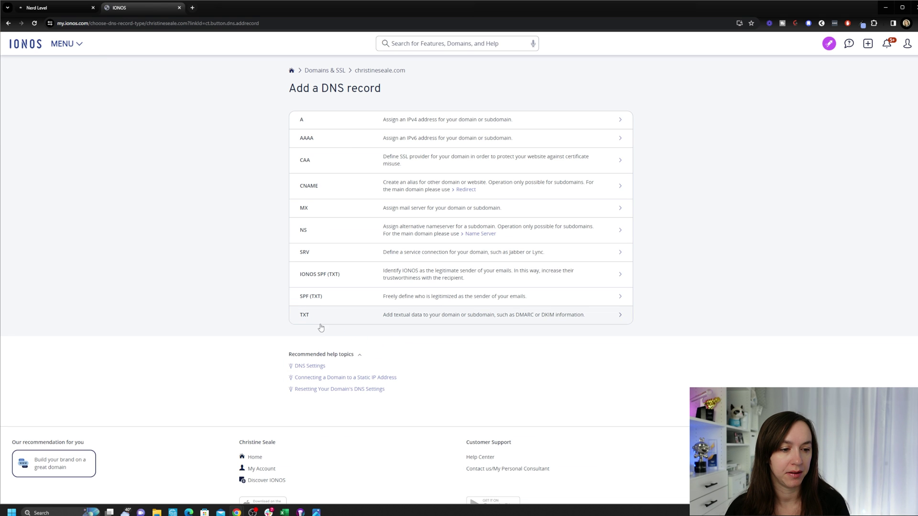
{"action": "left_click", "coordinate": [306, 316]}
{"action": "left_click", "coordinate": [55, 8]}
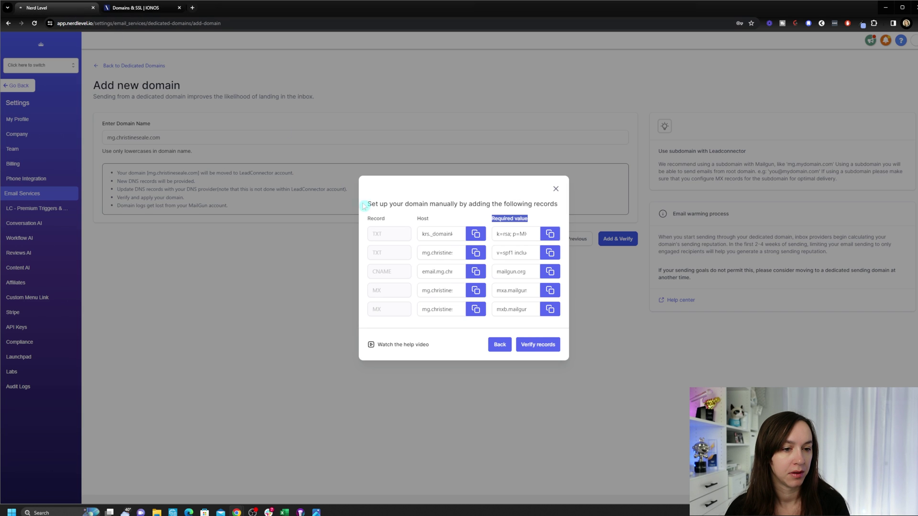
{"action": "double_click", "coordinate": [378, 253]}
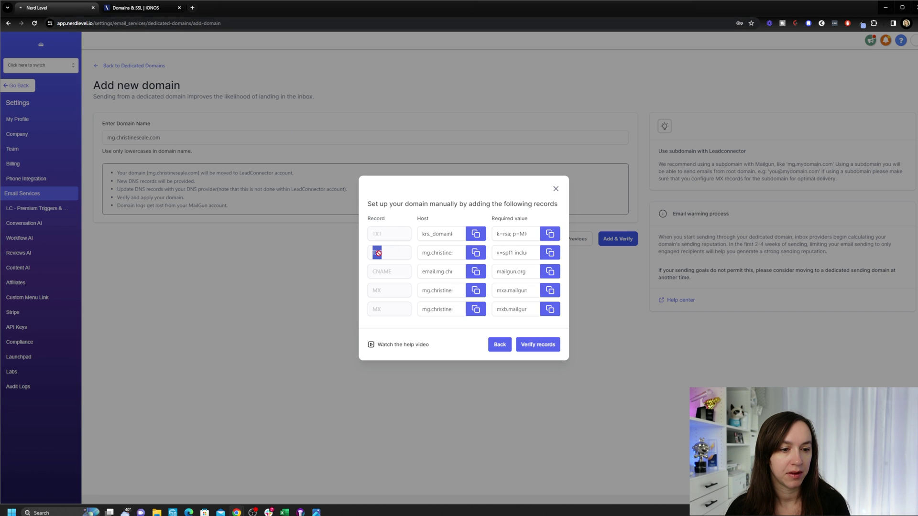
{"action": "left_click", "coordinate": [475, 252]}
{"action": "left_click", "coordinate": [136, 7]}
{"action": "left_click", "coordinate": [420, 146]}
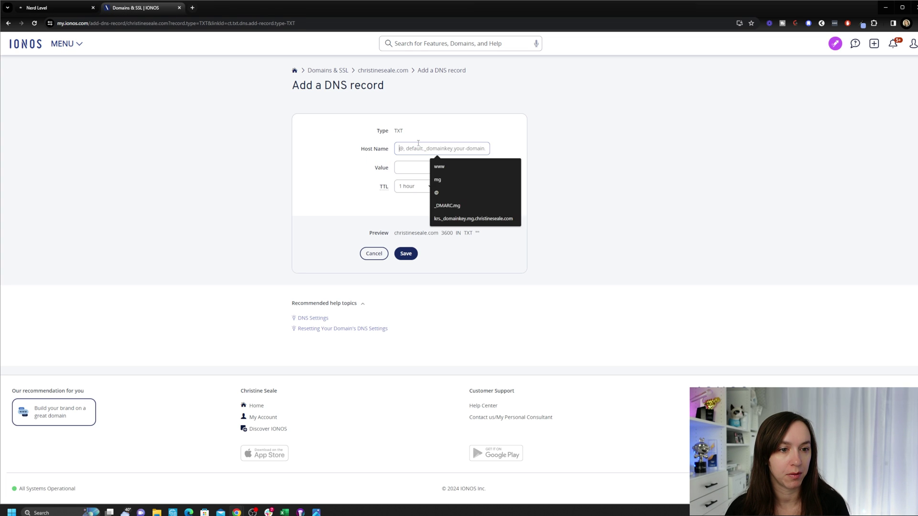
{"action": "key", "text": "ctrl+v"}
Step: Set the record's value to v=spf1 include:mailgun.org ~all and save it
{"action": "left_click", "coordinate": [55, 8]}
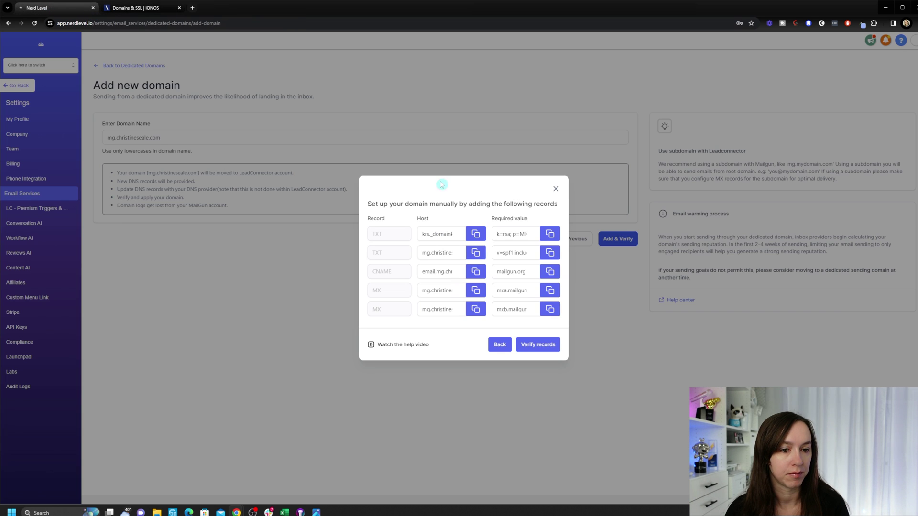
{"action": "left_click", "coordinate": [550, 253]}
{"action": "left_click", "coordinate": [137, 7]}
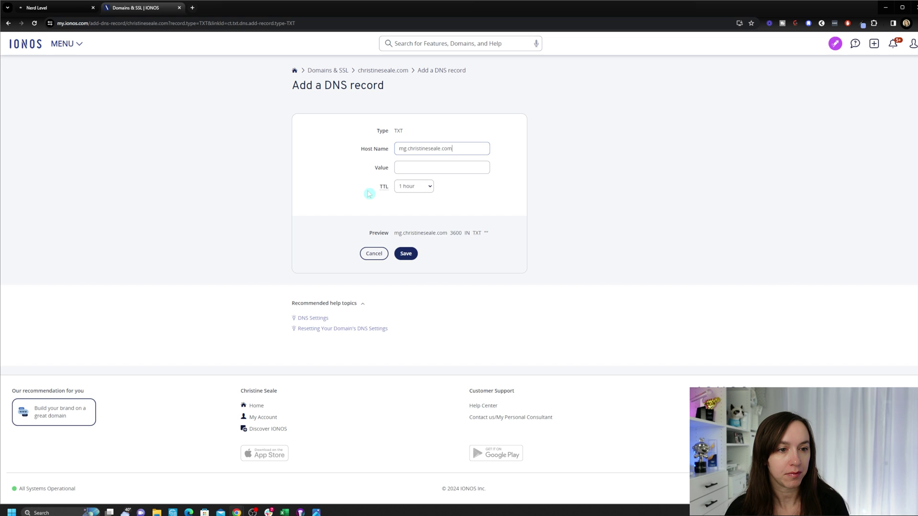
{"action": "left_click", "coordinate": [440, 172]}
{"action": "key", "text": "ctrl+v"}
{"action": "left_click", "coordinate": [406, 261]}
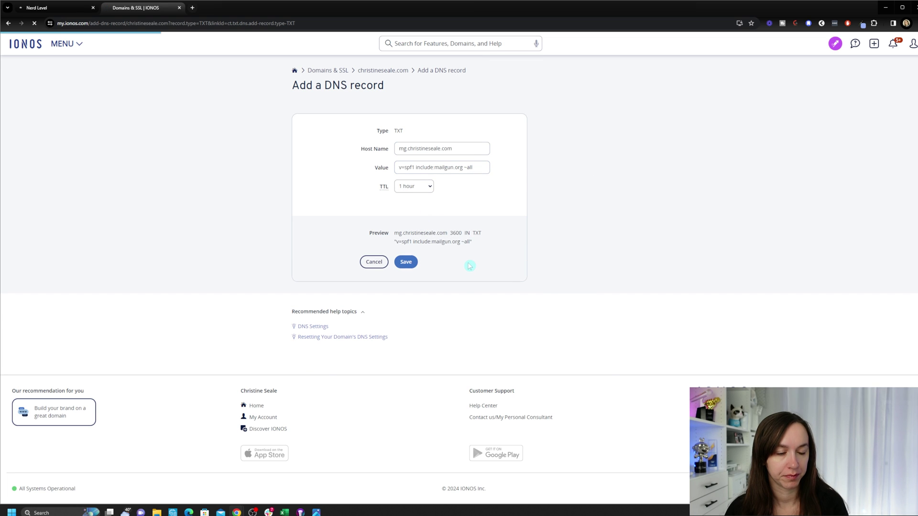
{"action": "left_click", "coordinate": [312, 269]}
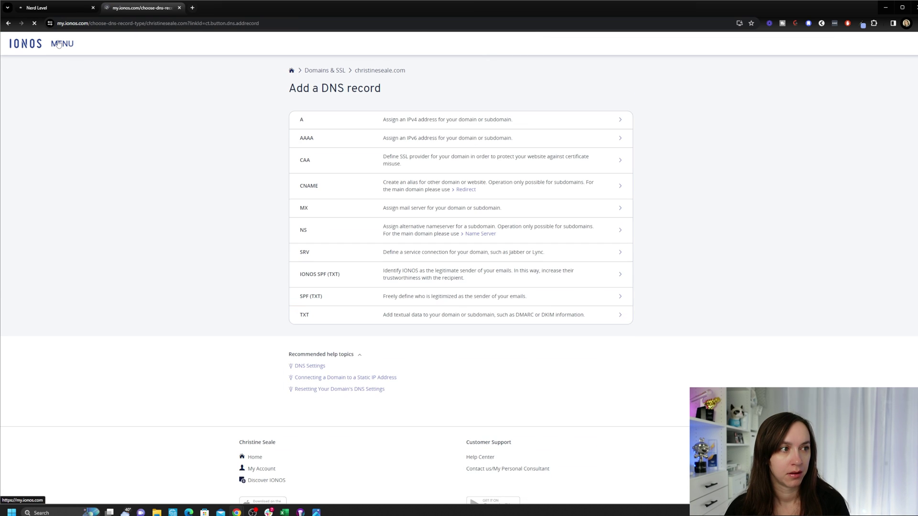
{"action": "left_click", "coordinate": [66, 11]}
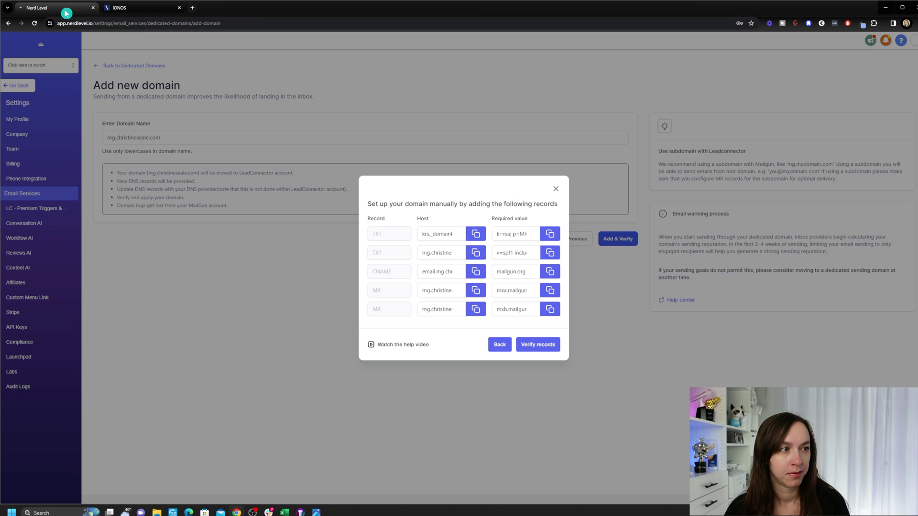
{"action": "left_click", "coordinate": [474, 271]}
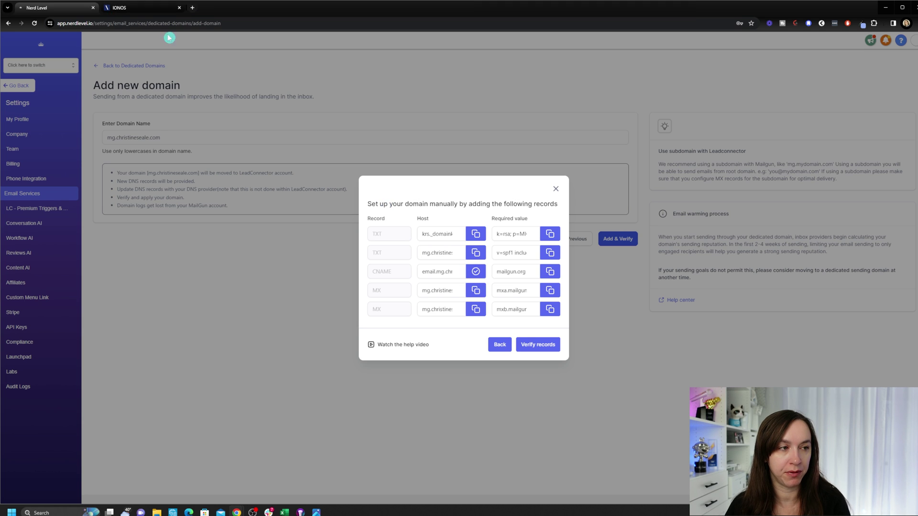
{"action": "left_click", "coordinate": [123, 8]}
{"action": "left_click", "coordinate": [343, 186]}
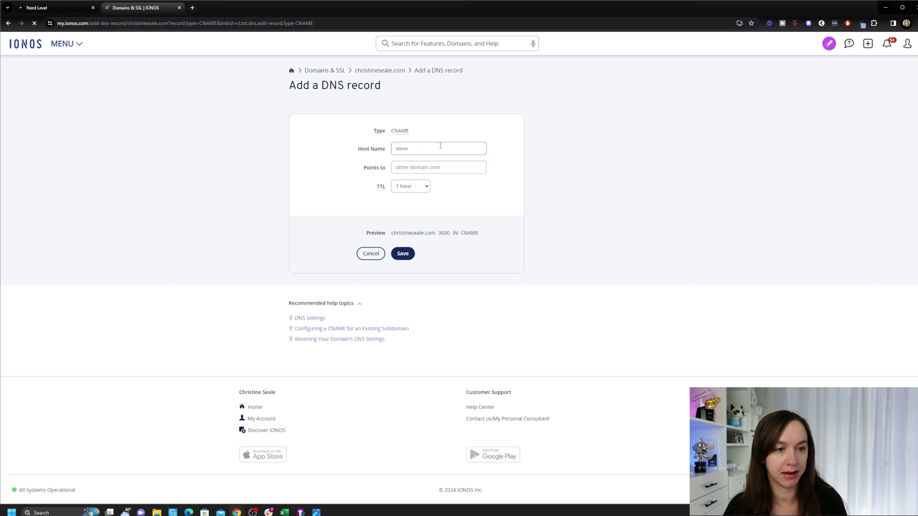
{"action": "left_click", "coordinate": [440, 148]}
{"action": "key", "text": "ctrl+v"}
{"action": "left_click", "coordinate": [310, 153]}
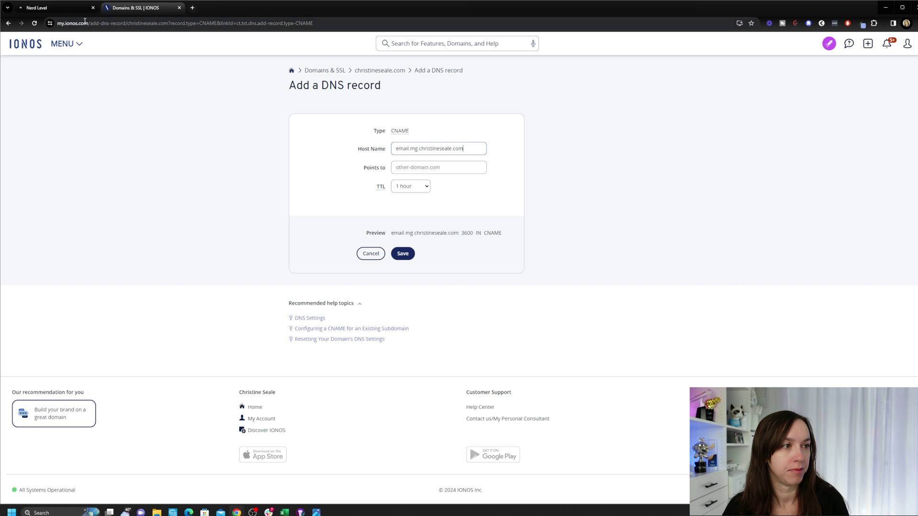
Step: Point the CNAME to mailgun.org and save the record
{"action": "left_click", "coordinate": [59, 8]}
{"action": "left_click", "coordinate": [550, 271]}
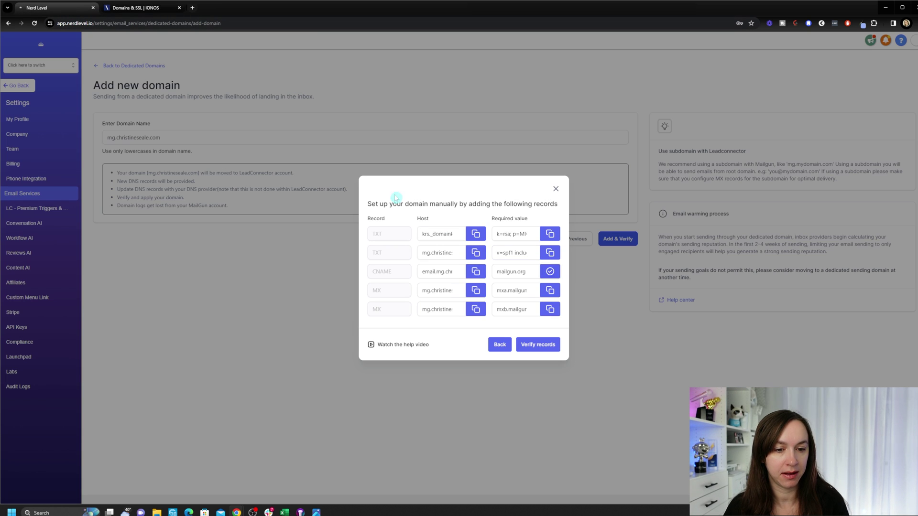
{"action": "left_click", "coordinate": [124, 8]}
{"action": "left_click", "coordinate": [445, 168]}
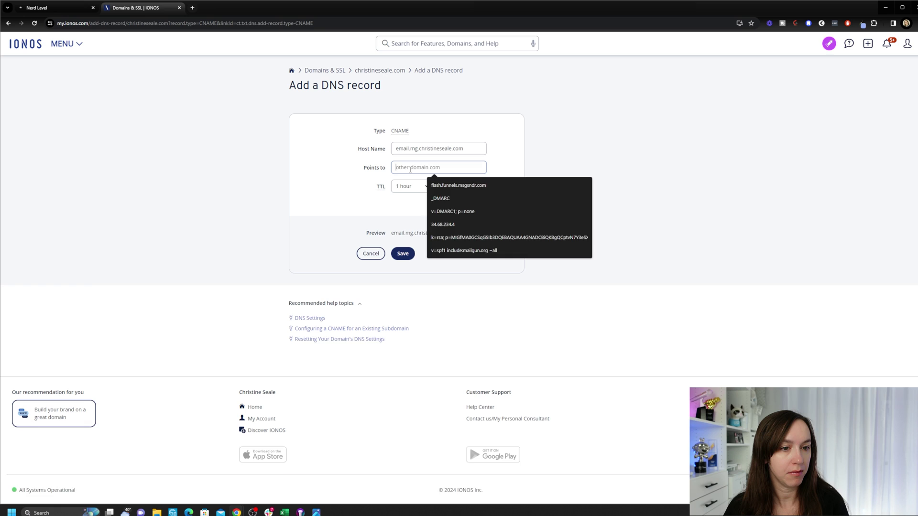
{"action": "key", "text": "ctrl+v"}
{"action": "left_click", "coordinate": [405, 267]}
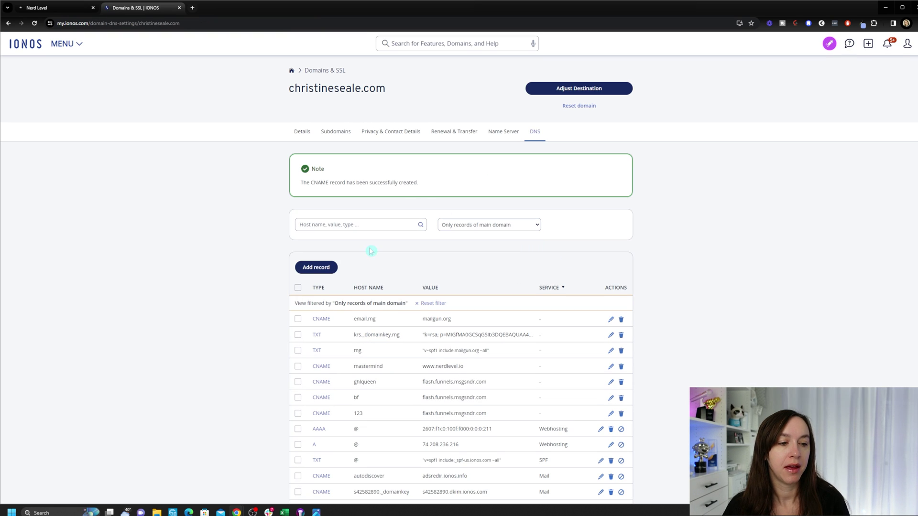
{"action": "left_click", "coordinate": [330, 269]}
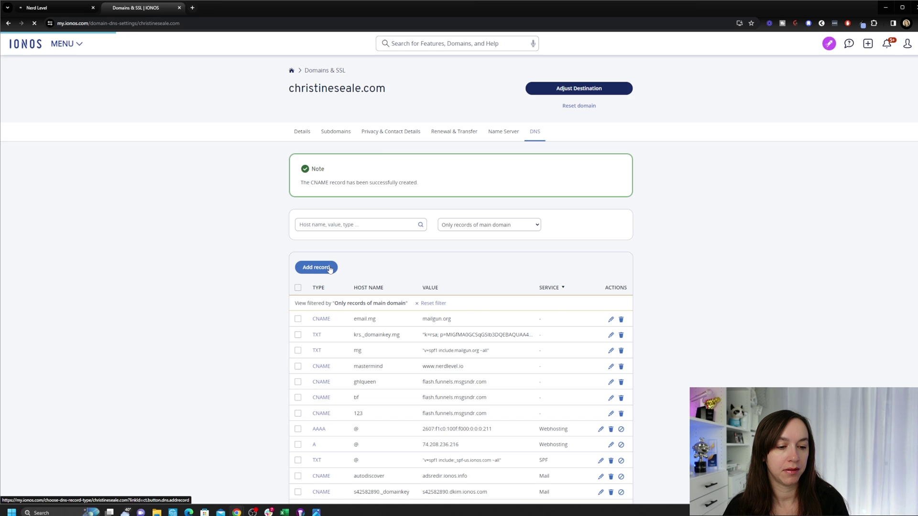
Step: Return to the Nerd Level tab showing the five required DNS records
{"action": "left_click", "coordinate": [73, 14]}
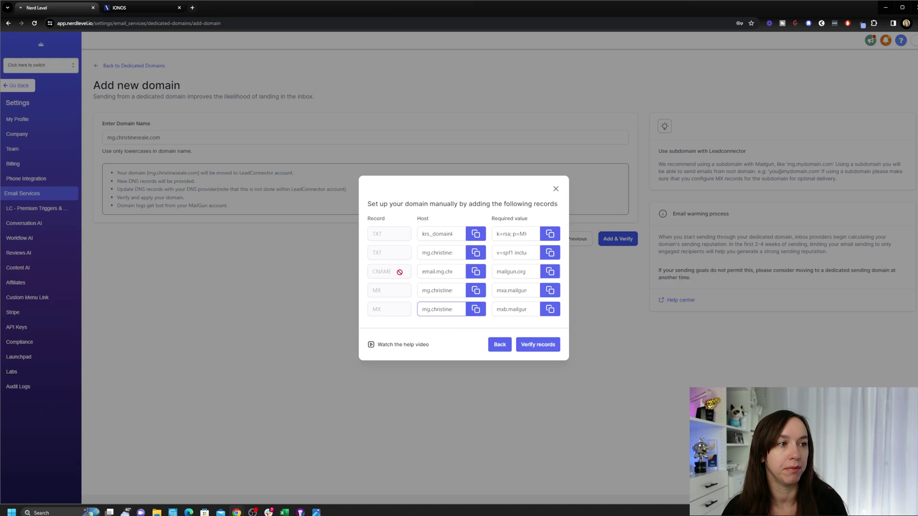
{"action": "left_click", "coordinate": [139, 7]}
{"action": "left_click", "coordinate": [67, 8]}
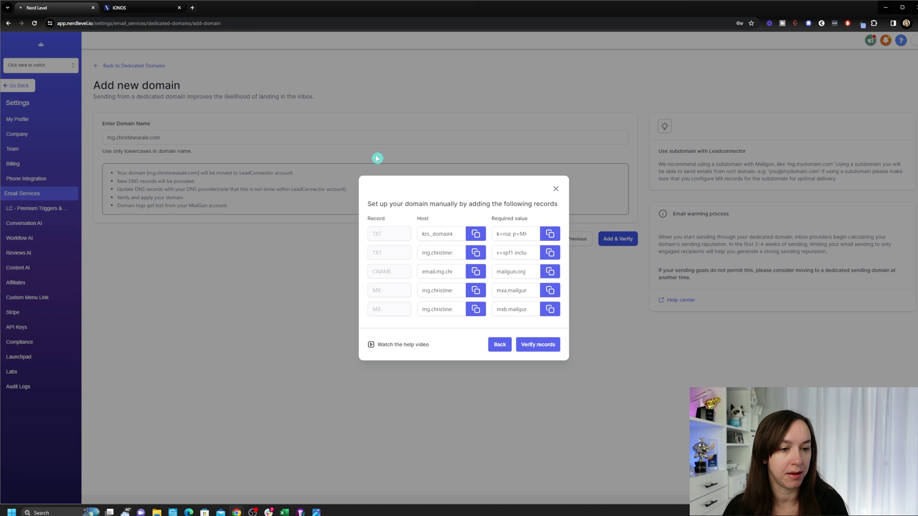
{"action": "left_click", "coordinate": [137, 9]}
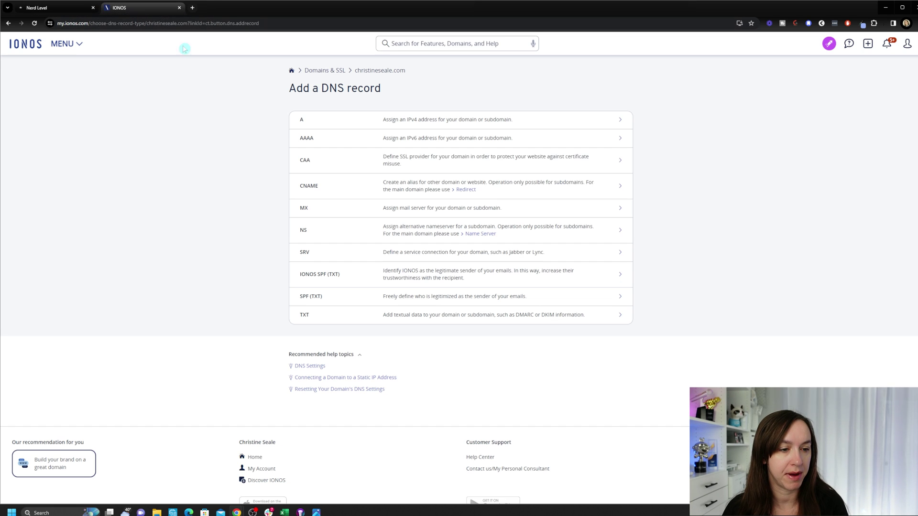
{"action": "left_click", "coordinate": [324, 214]}
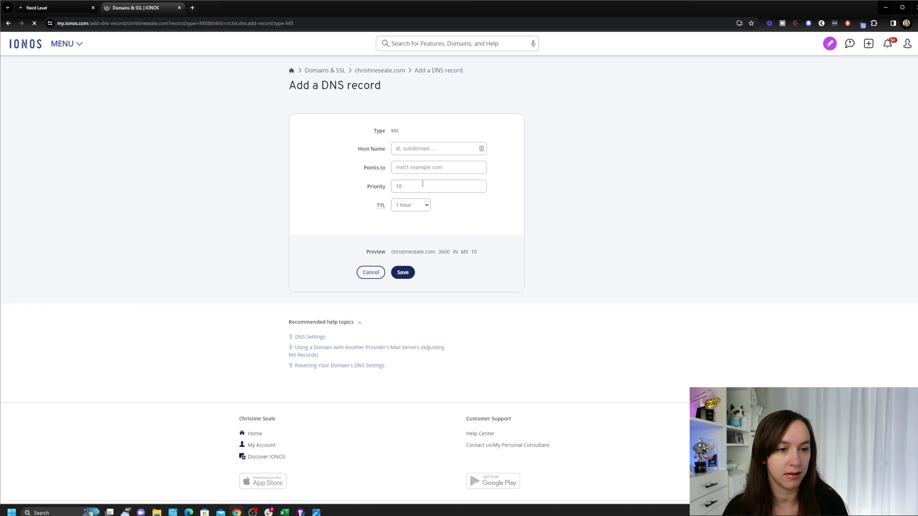
{"action": "left_click", "coordinate": [442, 147]}
{"action": "key", "text": "ctrl+v"}
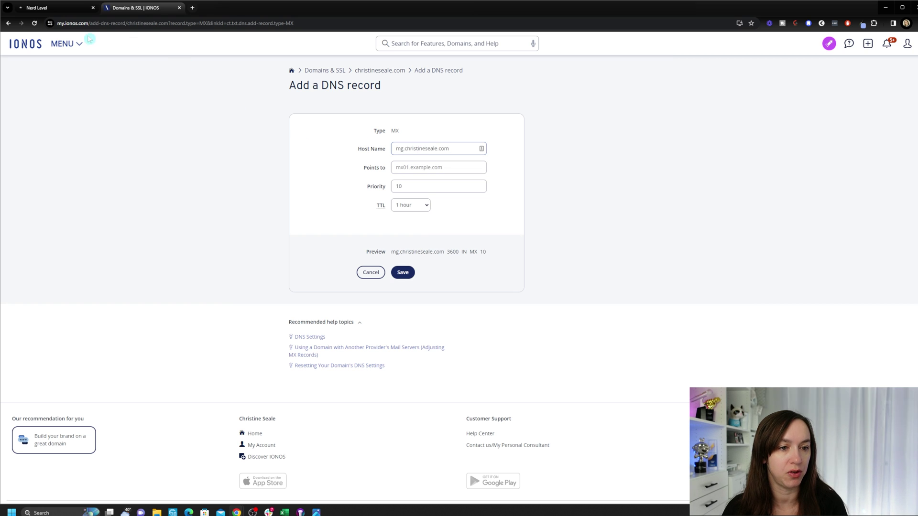
{"action": "left_click", "coordinate": [71, 9]}
{"action": "left_click", "coordinate": [549, 289]}
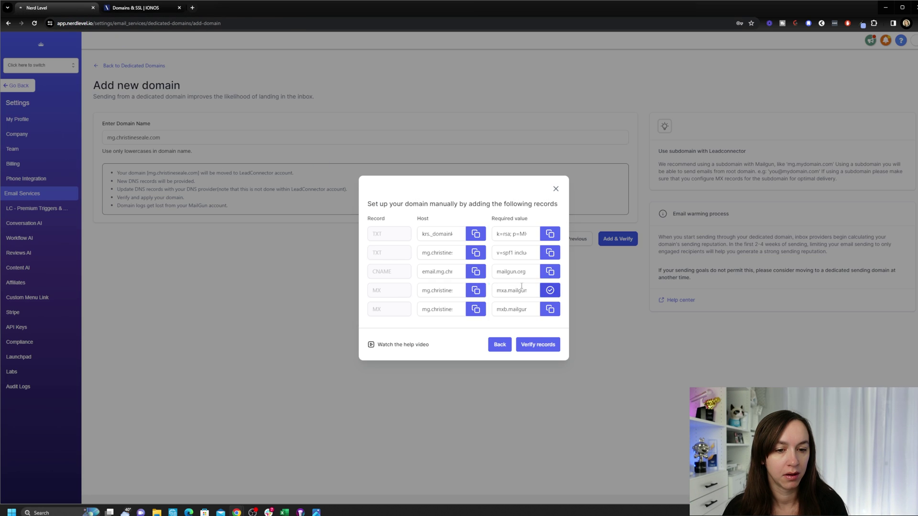
{"action": "left_click", "coordinate": [138, 9]}
{"action": "left_click", "coordinate": [439, 167]}
{"action": "key", "text": "ctrl+v"}
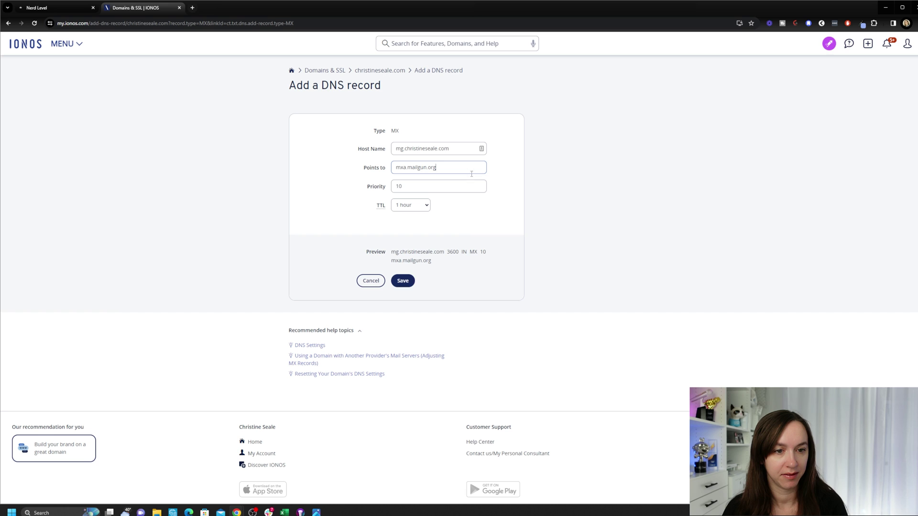
{"action": "left_click", "coordinate": [402, 281]}
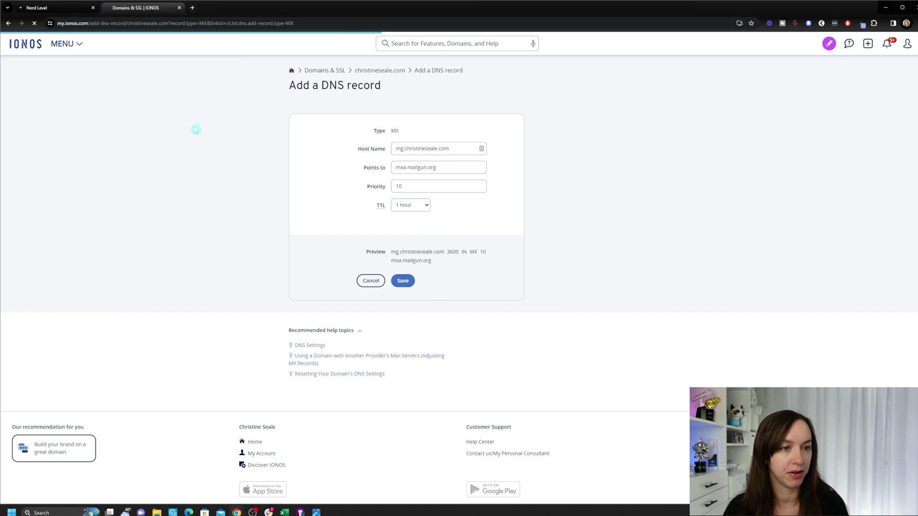
{"action": "left_click", "coordinate": [311, 266]}
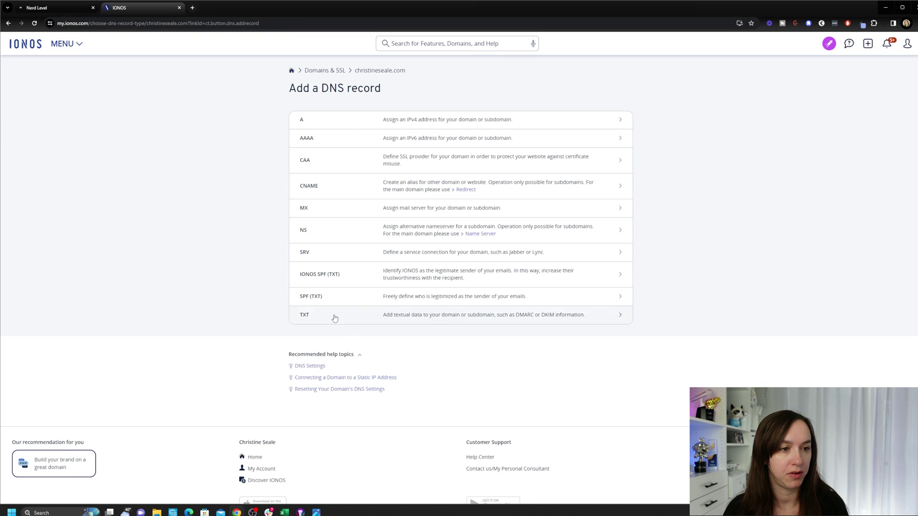
{"action": "left_click", "coordinate": [332, 212]}
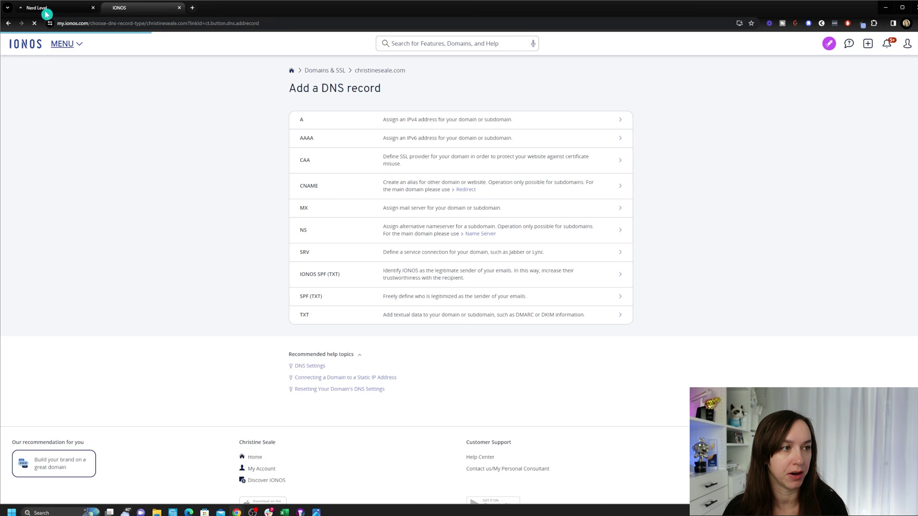
{"action": "left_click", "coordinate": [47, 7]}
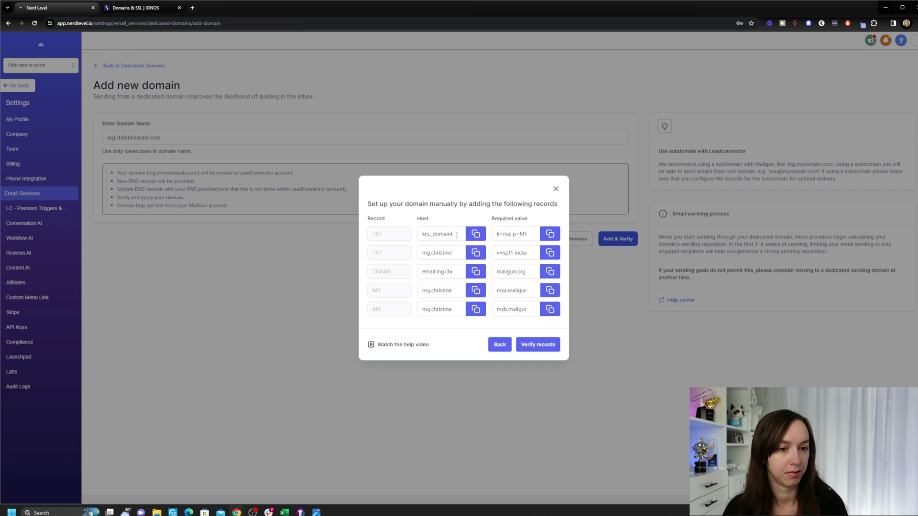
{"action": "left_click", "coordinate": [475, 309]}
{"action": "left_click", "coordinate": [136, 8]}
{"action": "key", "text": "ctrl+v"}
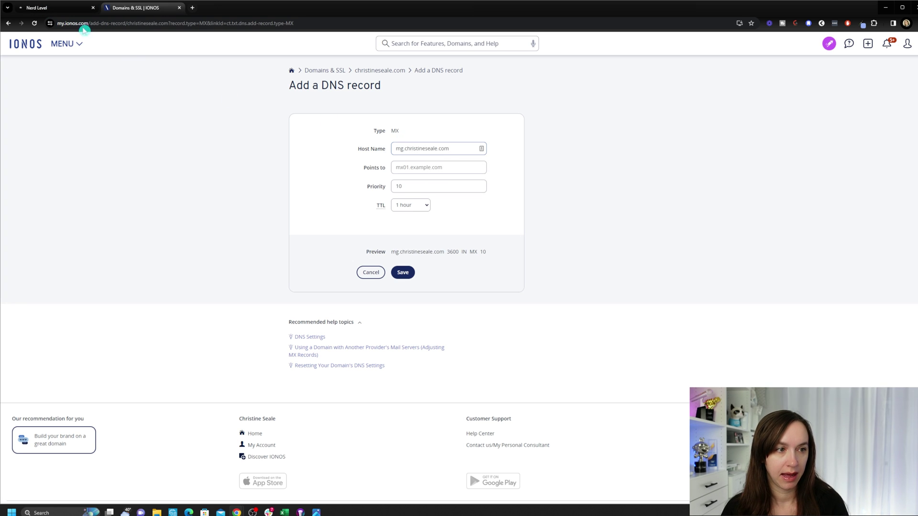
{"action": "left_click", "coordinate": [57, 10]}
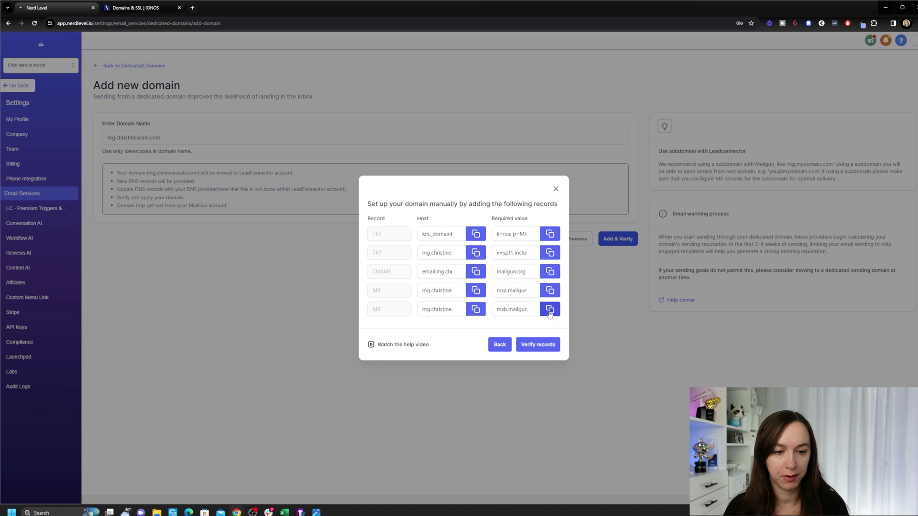
{"action": "left_click", "coordinate": [549, 290]}
{"action": "left_click", "coordinate": [138, 7]}
{"action": "left_click", "coordinate": [439, 163]}
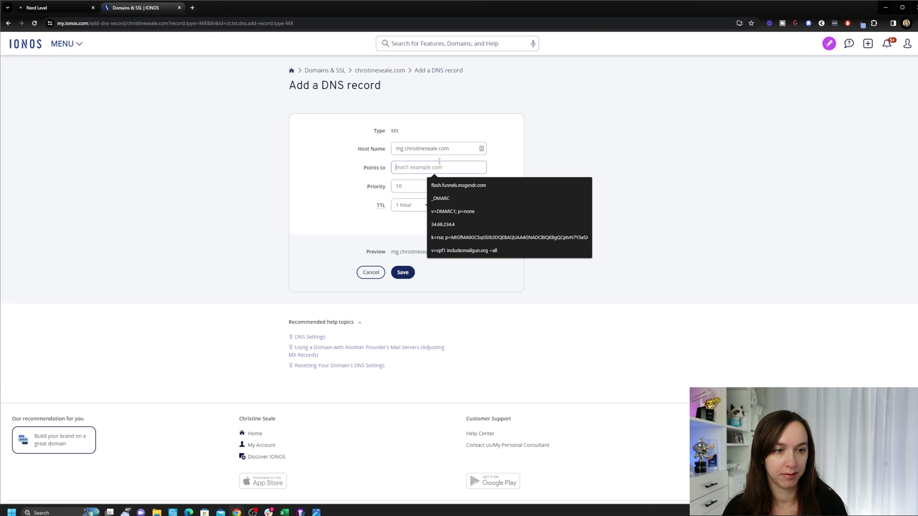
{"action": "key", "text": "ctrl+v"}
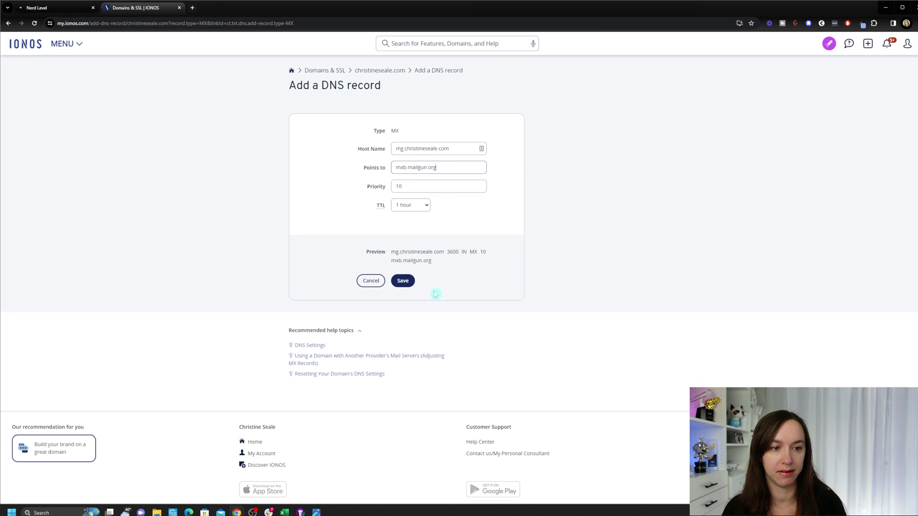
{"action": "left_click", "coordinate": [404, 283]}
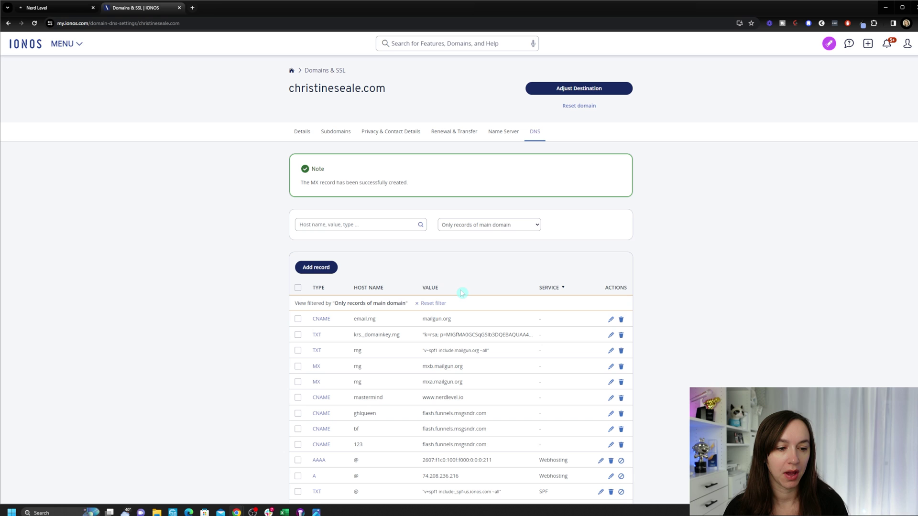
Step: Proceed to record verification in Nerd Level, dismiss Auto-Configure, and return to the dedicated domains list
{"action": "left_click", "coordinate": [48, 8]}
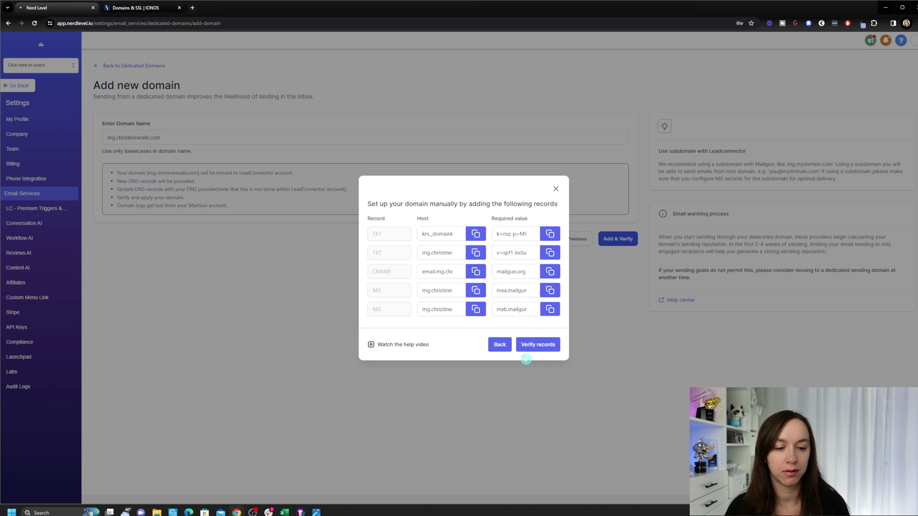
{"action": "left_click", "coordinate": [533, 345]}
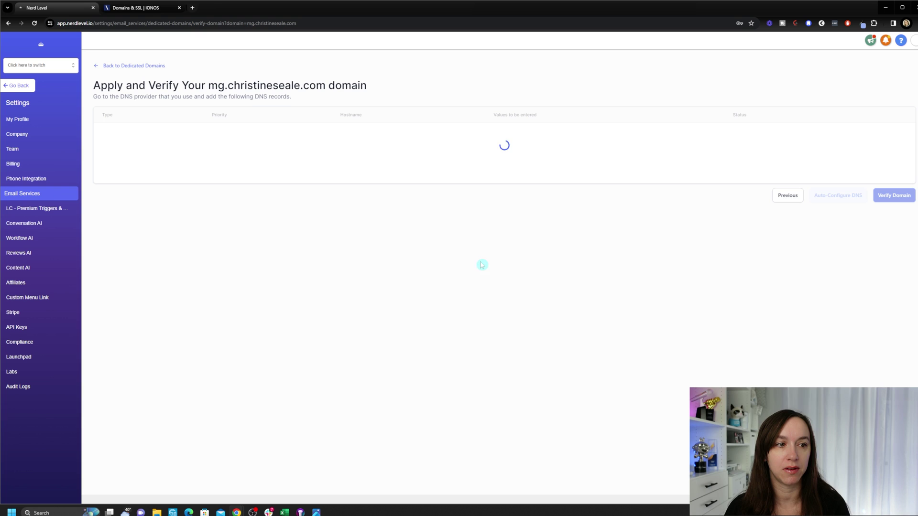
{"action": "left_click", "coordinate": [837, 195]}
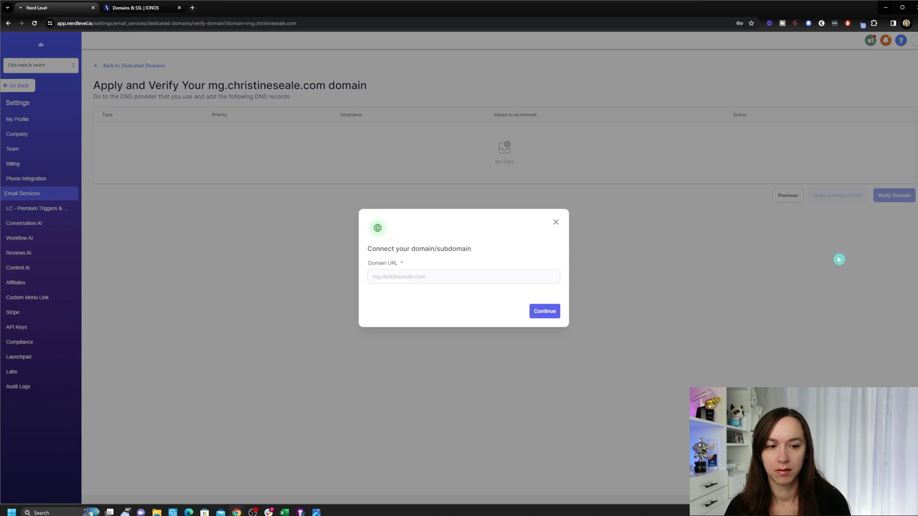
{"action": "left_click", "coordinate": [545, 311]}
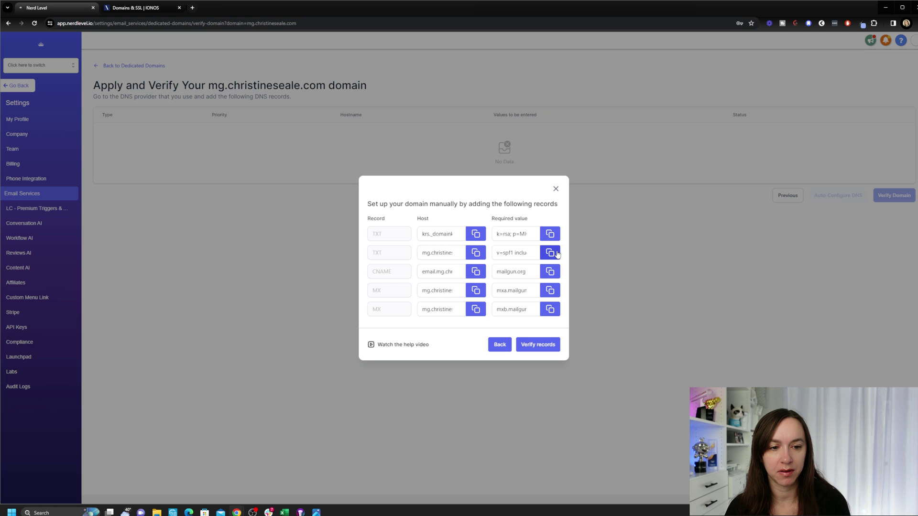
{"action": "left_click", "coordinate": [555, 188]}
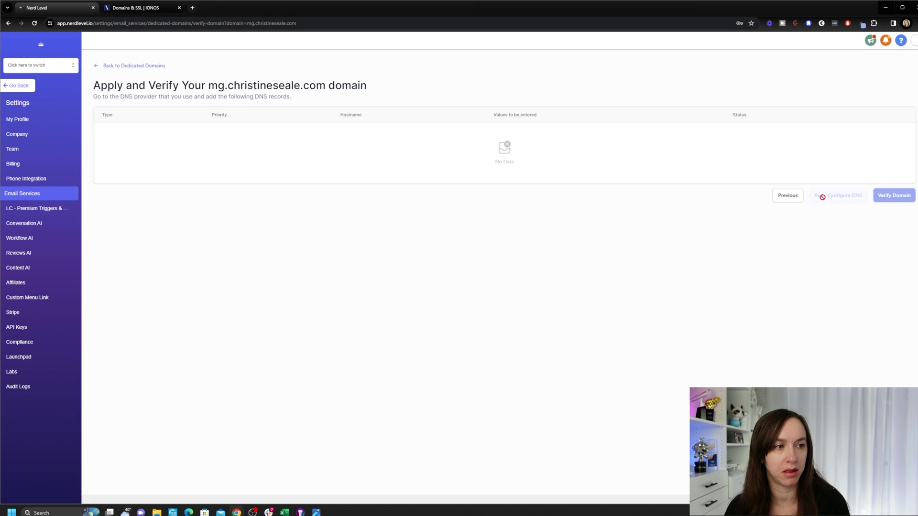
{"action": "left_click", "coordinate": [126, 66]}
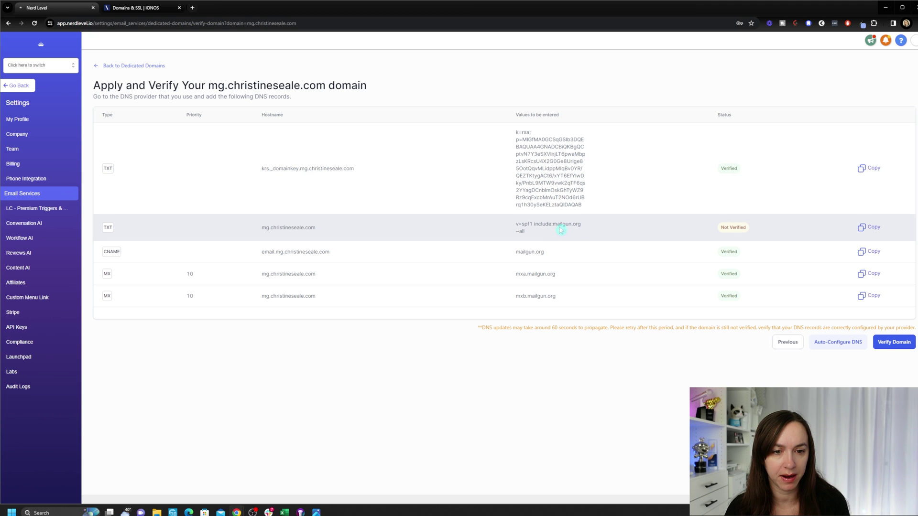
{"action": "left_click", "coordinate": [905, 342]}
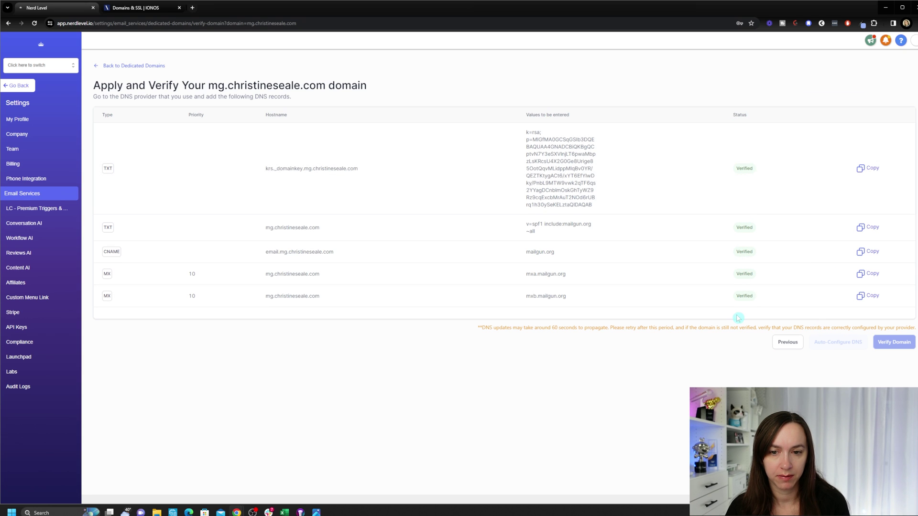
{"action": "left_click_drag", "start_coordinate": [535, 329], "coordinate": [727, 337]}
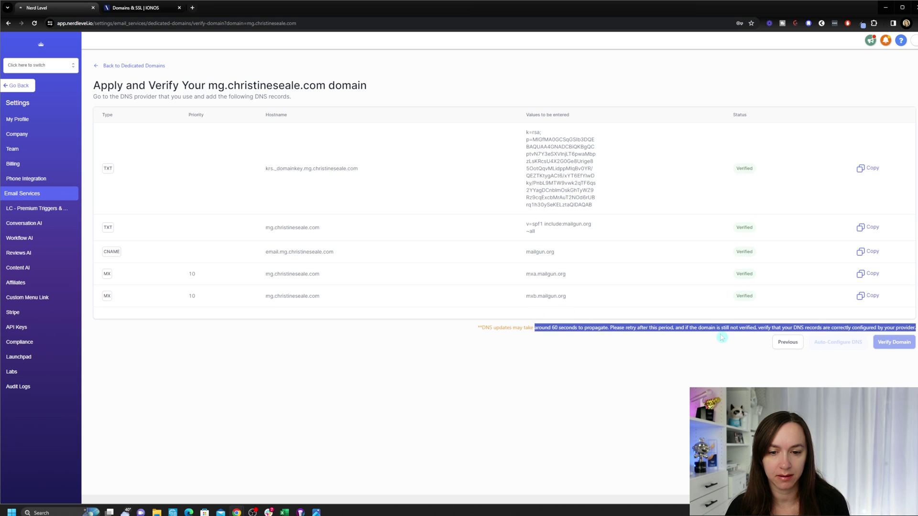
{"action": "left_click", "coordinate": [733, 364]}
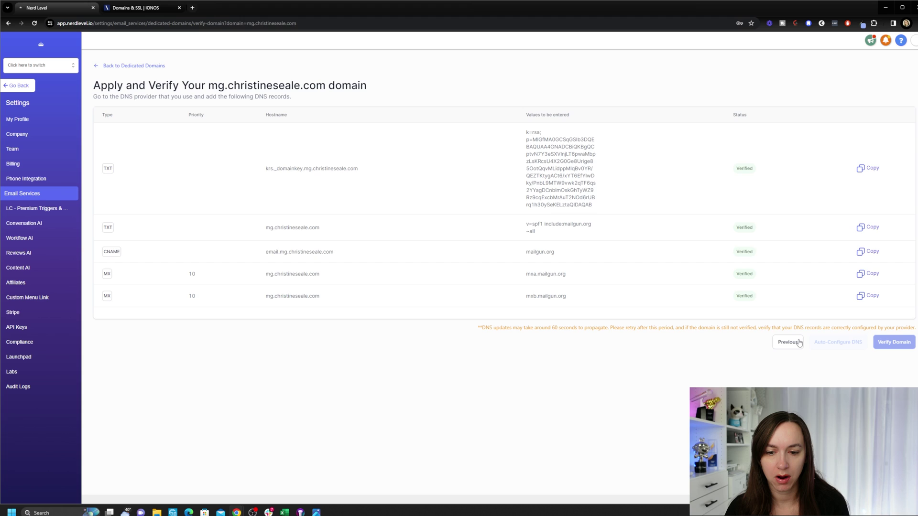
{"action": "left_click", "coordinate": [788, 342]}
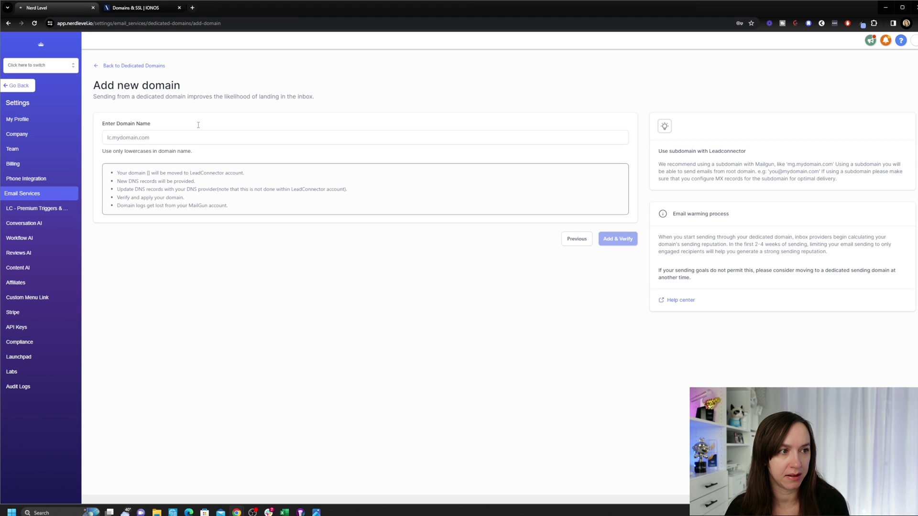
{"action": "left_click", "coordinate": [141, 67]}
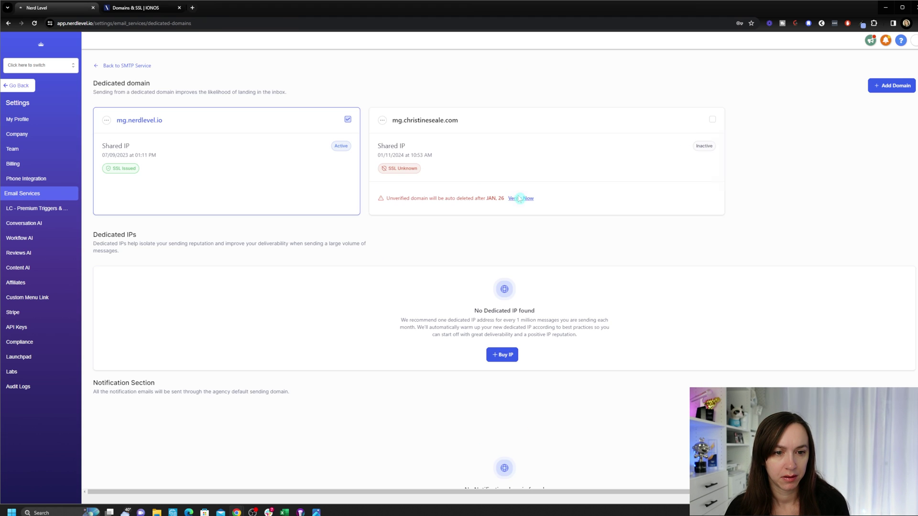
{"action": "left_click", "coordinate": [519, 197]}
{"action": "left_click", "coordinate": [894, 342]}
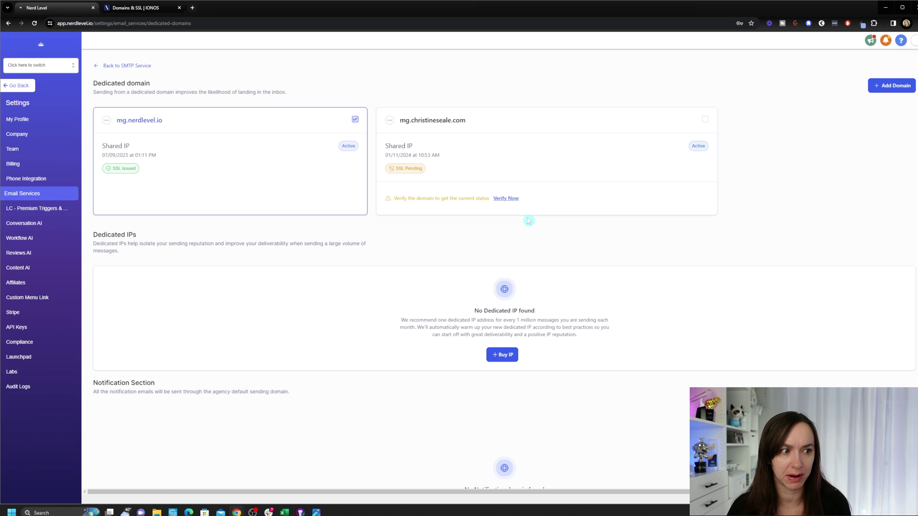
{"action": "left_click", "coordinate": [508, 198]}
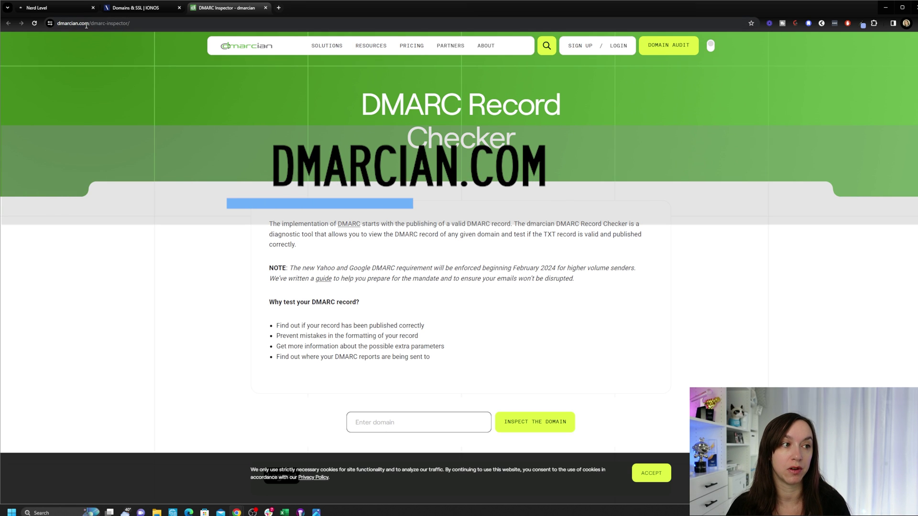
{"action": "left_click_drag", "start_coordinate": [88, 23], "coordinate": [69, 26]}
{"action": "left_click", "coordinate": [104, 24]}
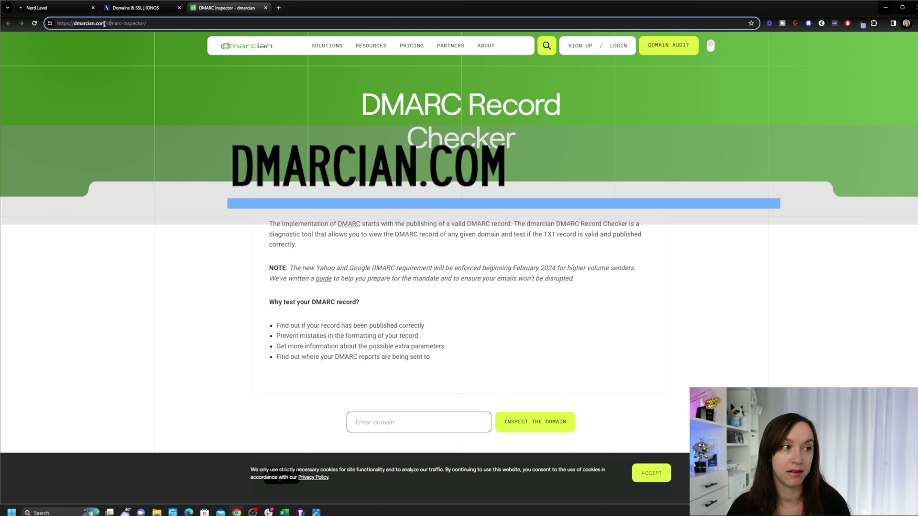
{"action": "scroll", "coordinate": [433, 265], "scroll_direction": "down", "scroll_amount": 3}
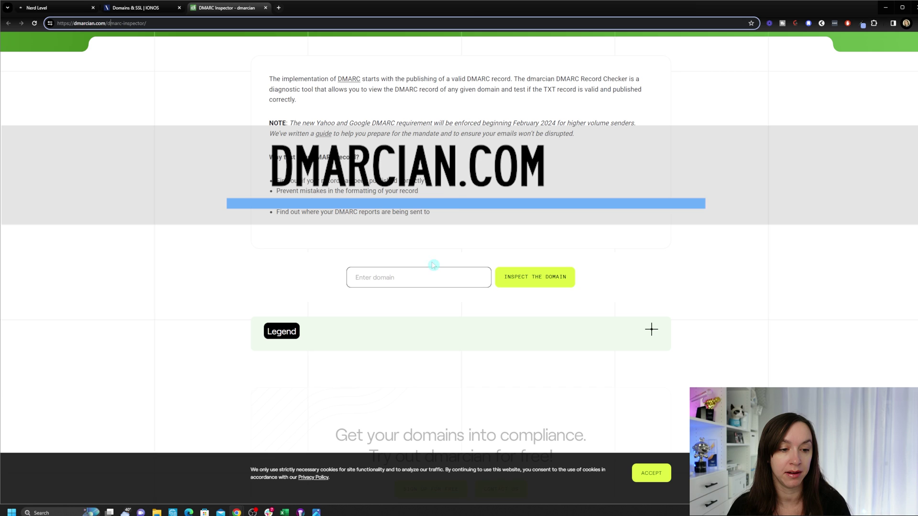
{"action": "left_click", "coordinate": [433, 266]}
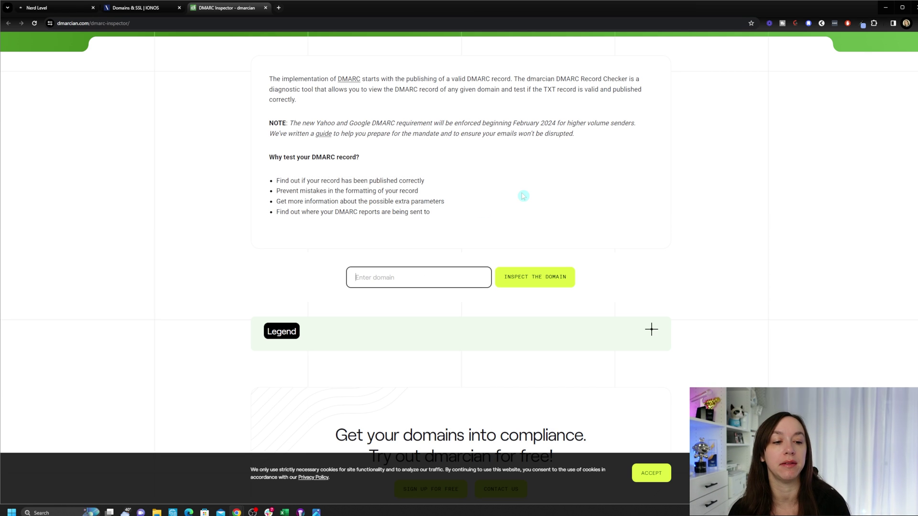
{"action": "type", "text": "mg."}
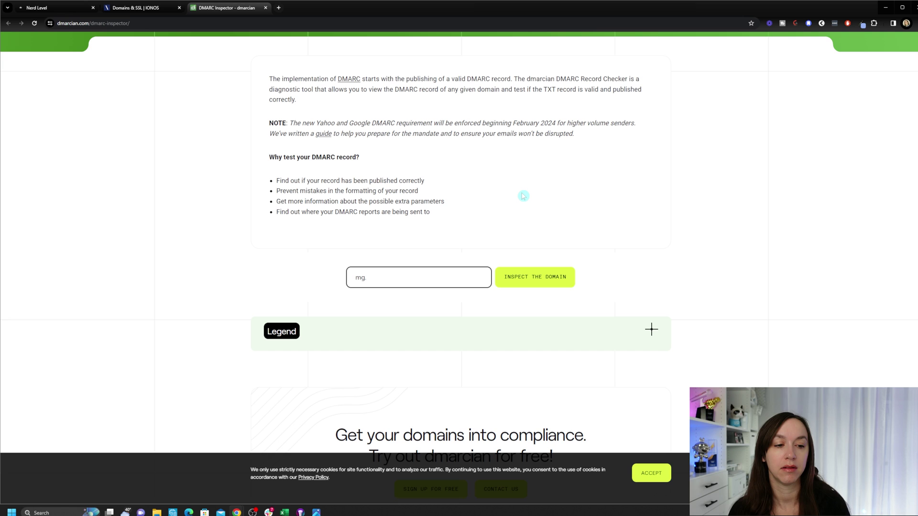
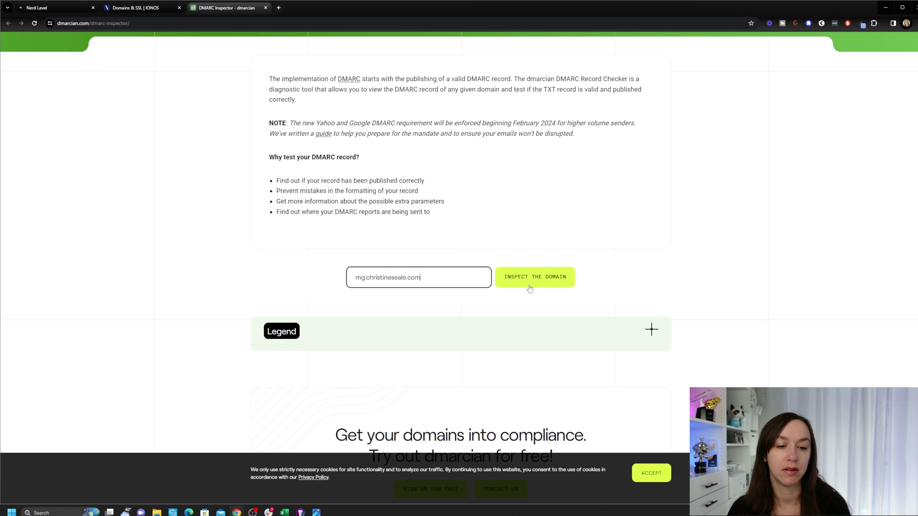
{"action": "left_click", "coordinate": [530, 286]}
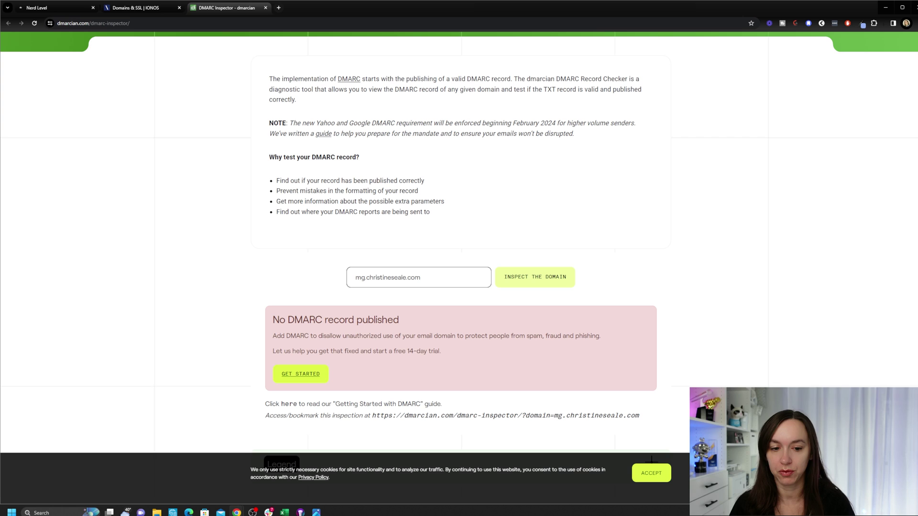
{"action": "left_click", "coordinate": [153, 8]}
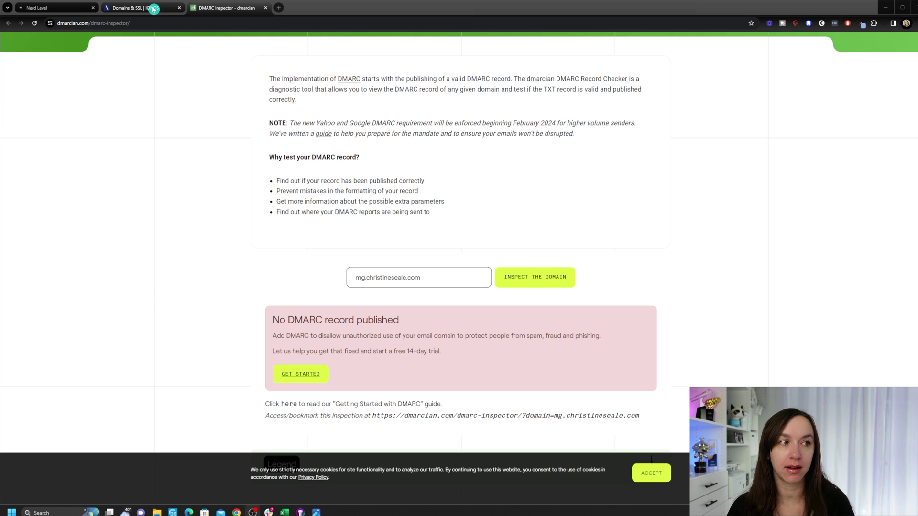
Step: Start a new TXT DNS record in IONOS with host name _DMARC.mg
{"action": "left_click", "coordinate": [153, 9]}
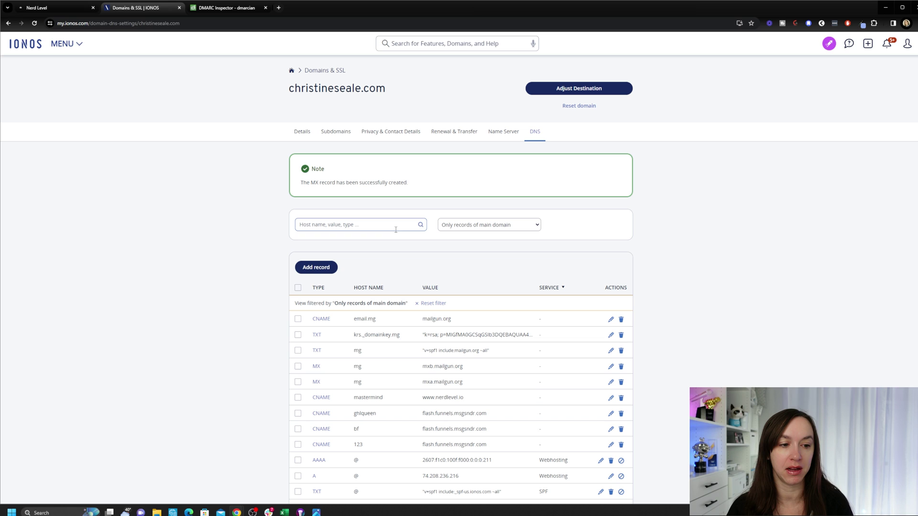
{"action": "left_click", "coordinate": [314, 267]}
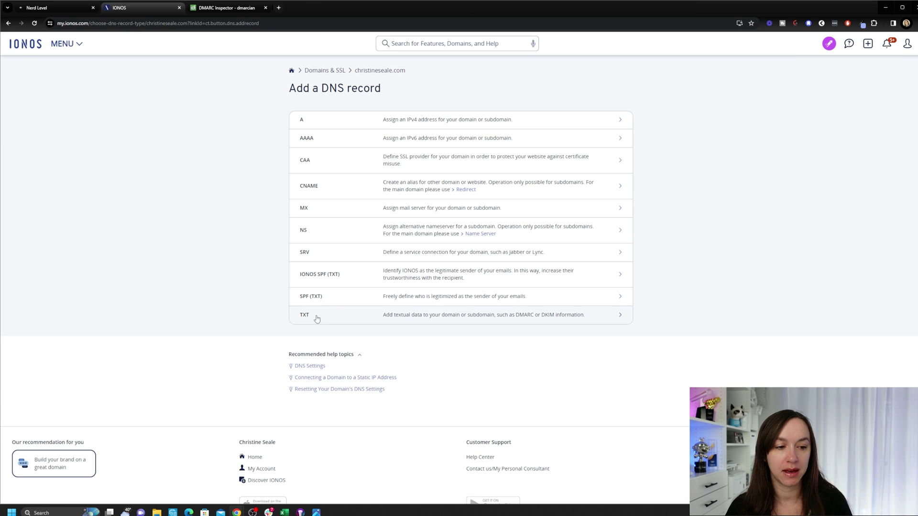
{"action": "left_click", "coordinate": [316, 317]}
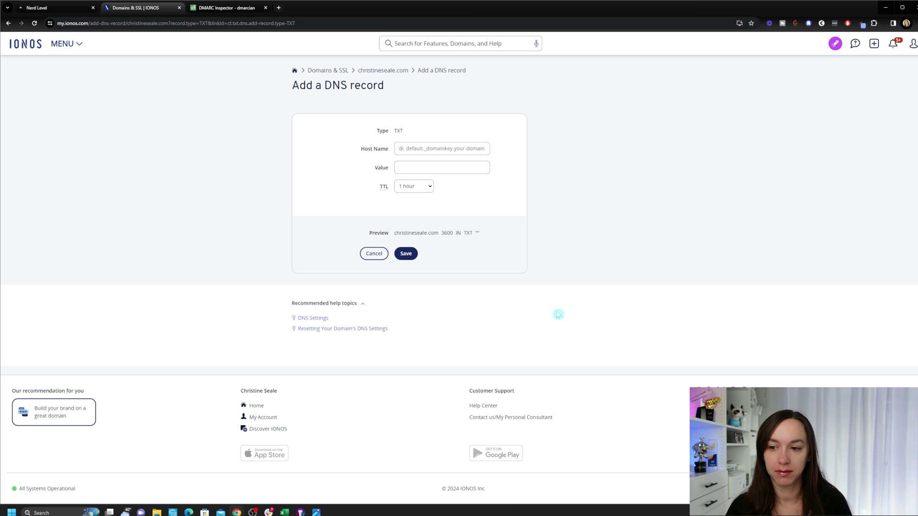
{"action": "left_click", "coordinate": [421, 148]}
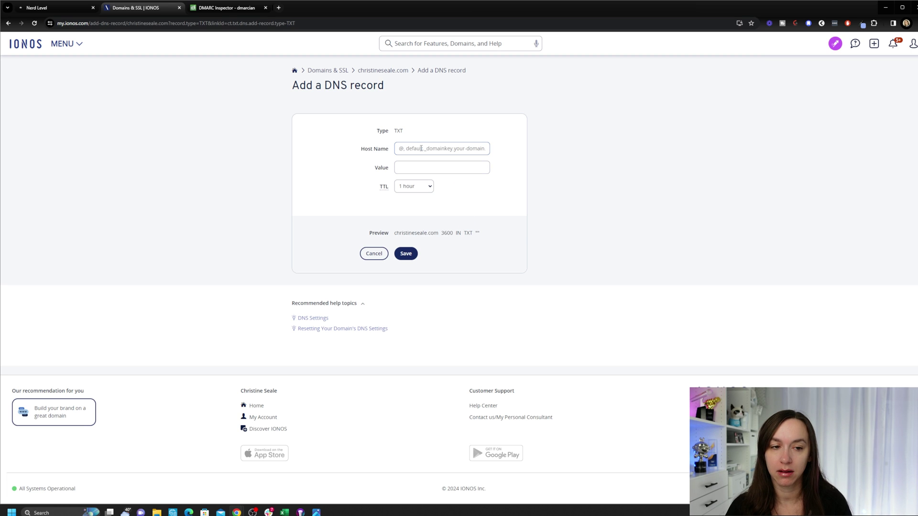
{"action": "left_click", "coordinate": [421, 148]}
{"action": "left_click", "coordinate": [579, 150]}
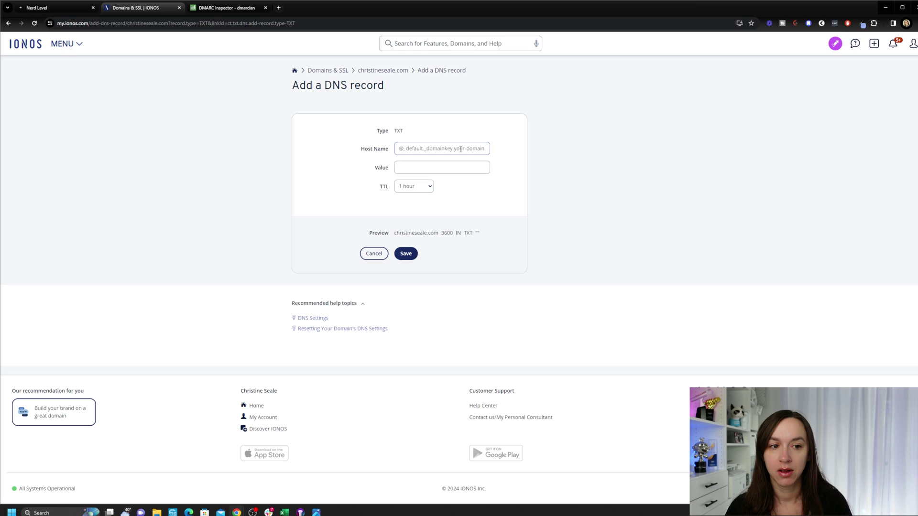
{"action": "left_click", "coordinate": [460, 150]}
{"action": "type", "text": "_"}
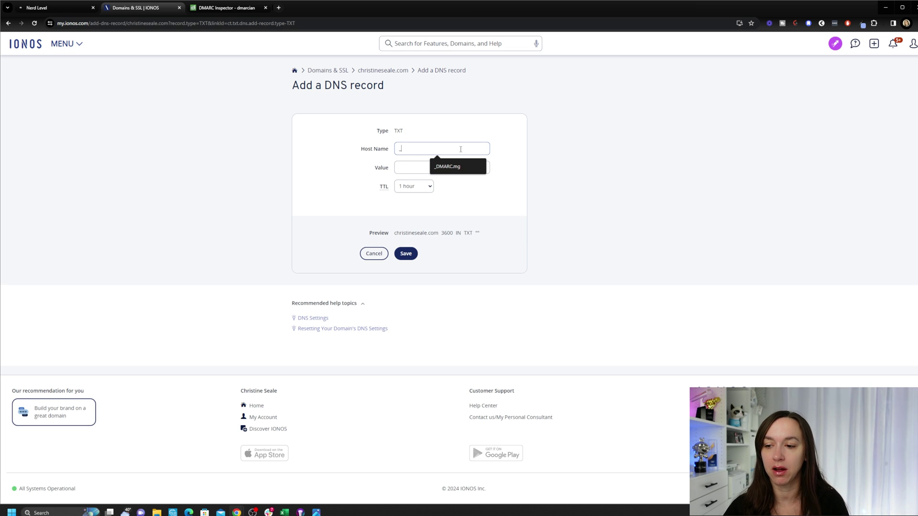
{"action": "type", "text": "DMARC"}
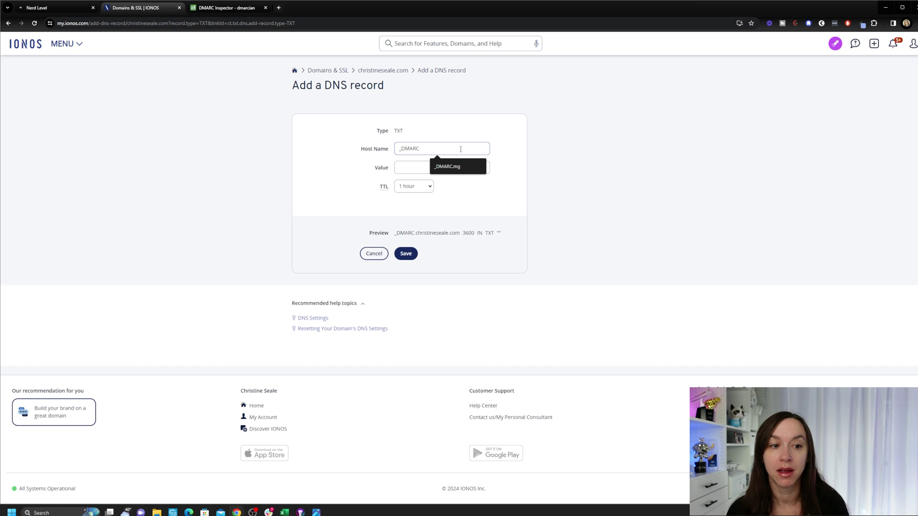
{"action": "type", "text": "."}
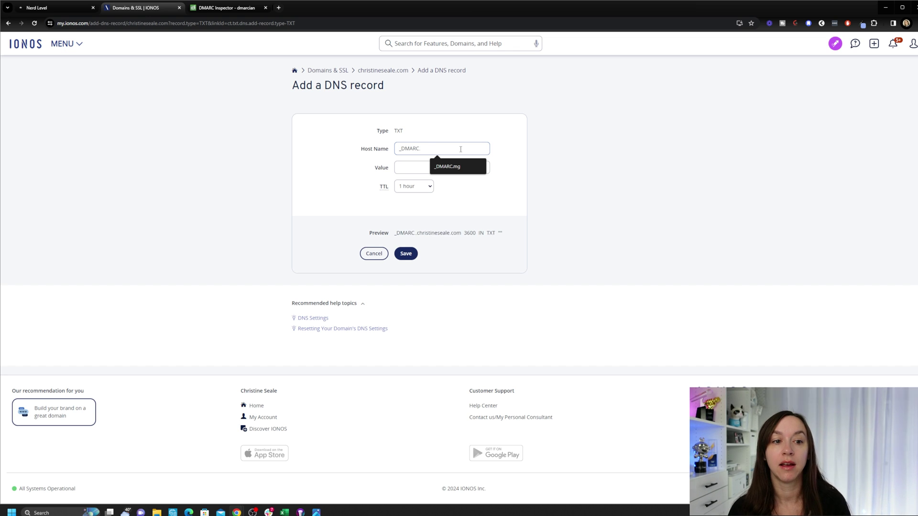
{"action": "type", "text": "mg"}
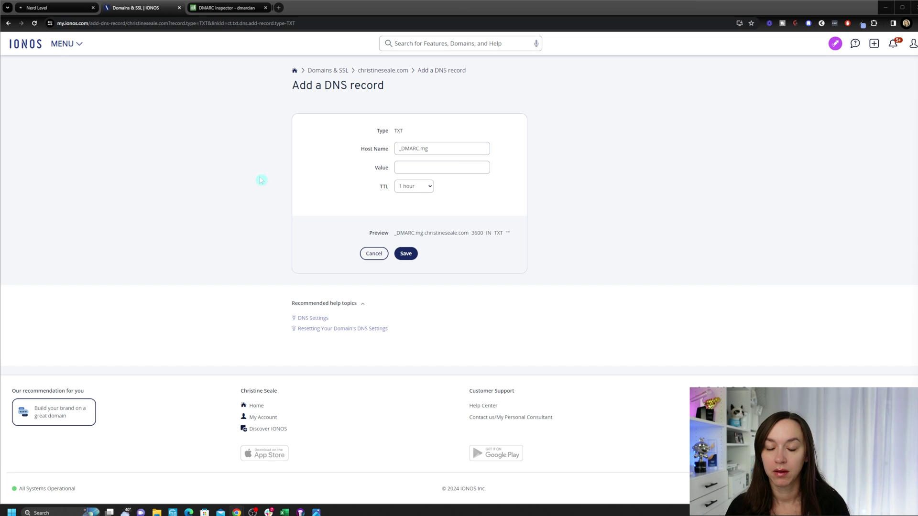
Step: Paste the value v=DMARC1; p=none; and save the DMARC TXT record
{"action": "left_click", "coordinate": [407, 167]}
{"action": "key", "text": "super+v"}
{"action": "left_click", "coordinate": [478, 186]}
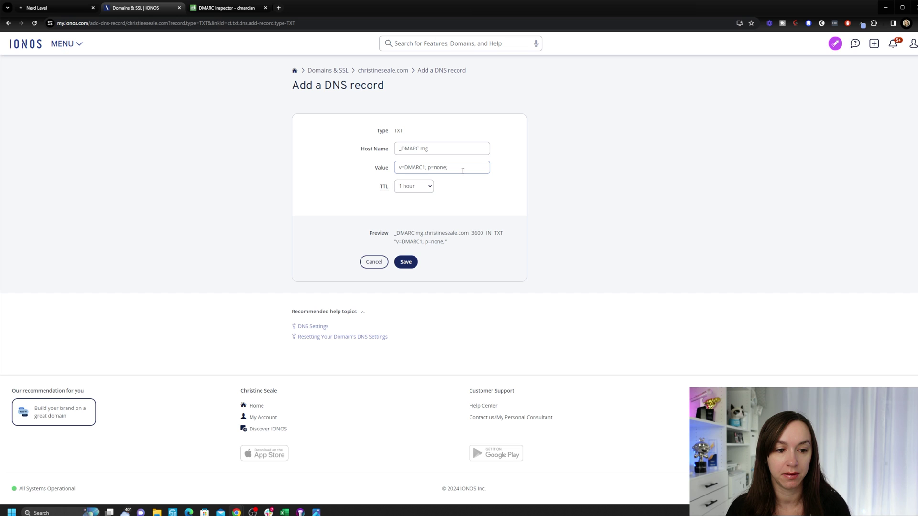
{"action": "left_click", "coordinate": [407, 262]}
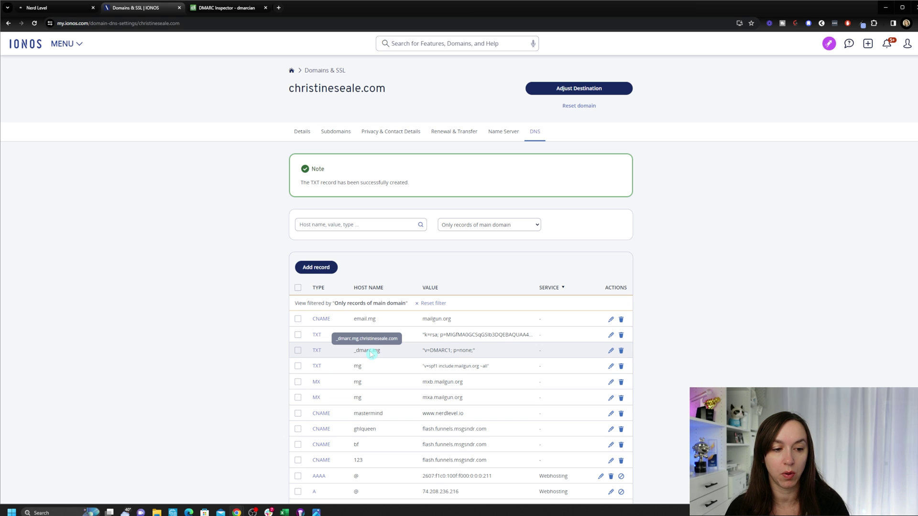
{"action": "left_click", "coordinate": [228, 8]}
{"action": "left_click", "coordinate": [539, 279]}
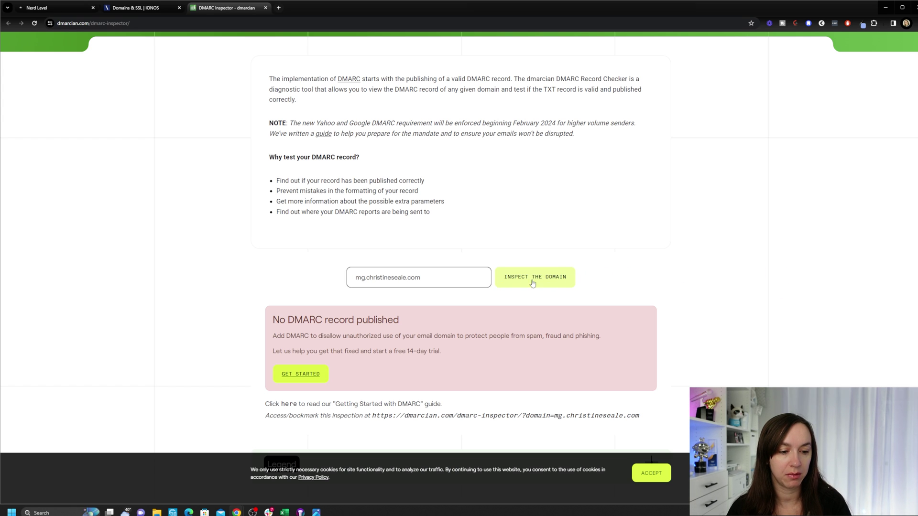
{"action": "left_click", "coordinate": [562, 283]}
{"action": "left_click", "coordinate": [587, 284]}
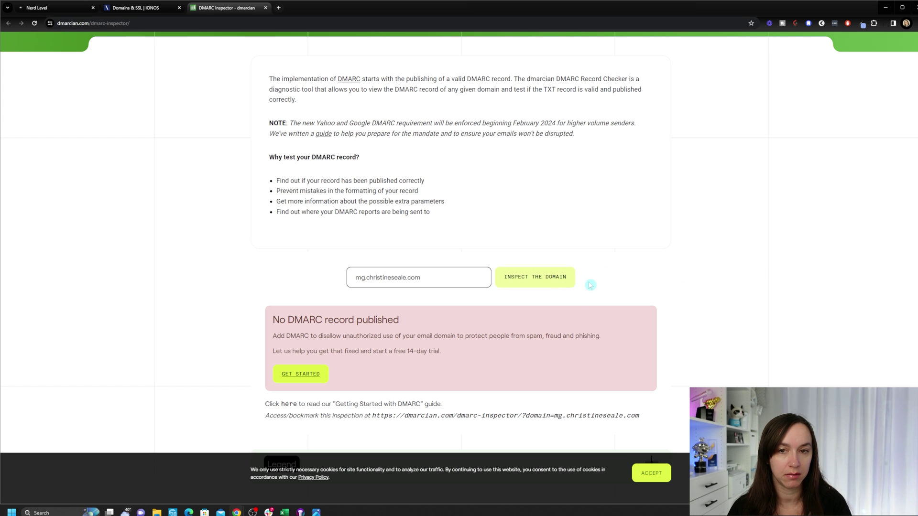
{"action": "left_click", "coordinate": [146, 8]}
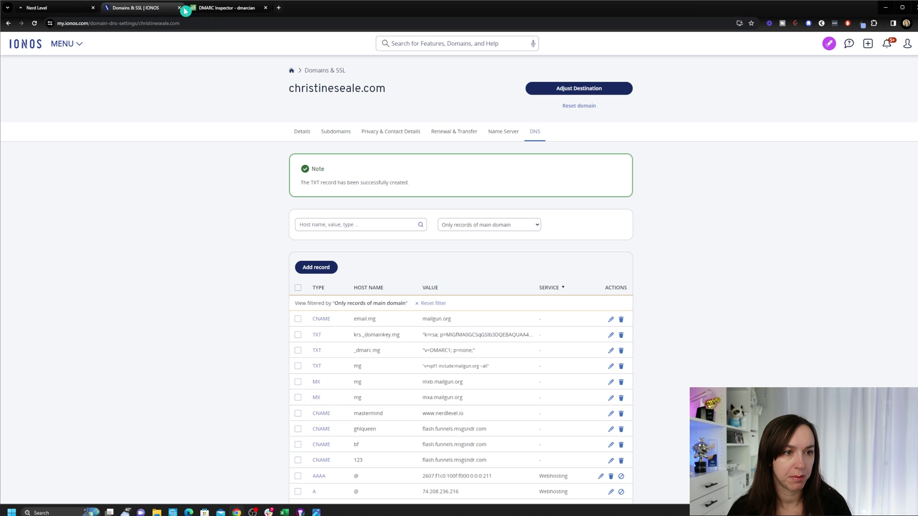
{"action": "left_click", "coordinate": [234, 9]}
{"action": "left_click", "coordinate": [566, 286]}
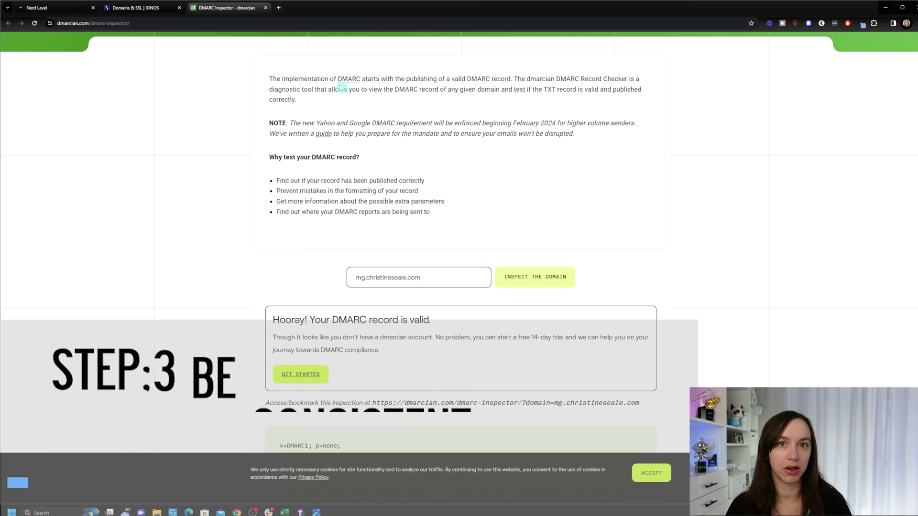
{"action": "left_click", "coordinate": [69, 8]}
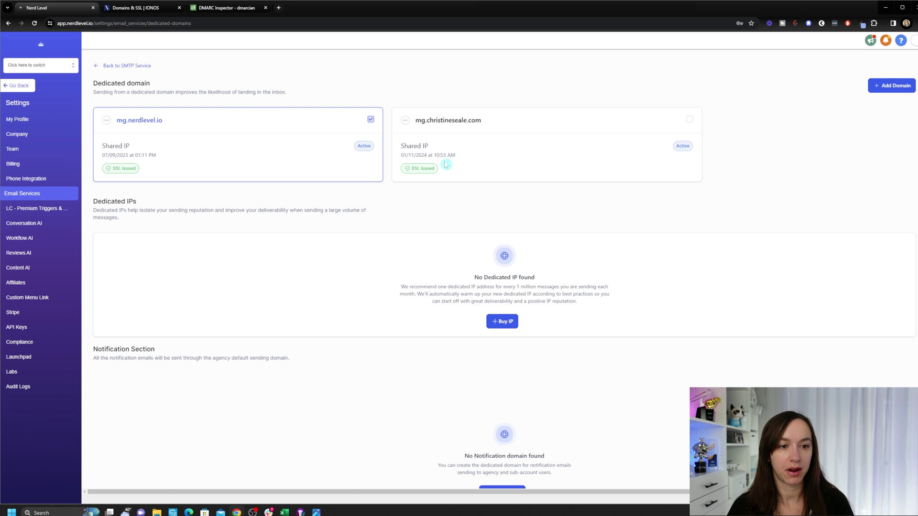
Step: Switch to the client sub-account and open the HighLevel Summit Blast 22 workflow's Settings
{"action": "left_click", "coordinate": [19, 86]}
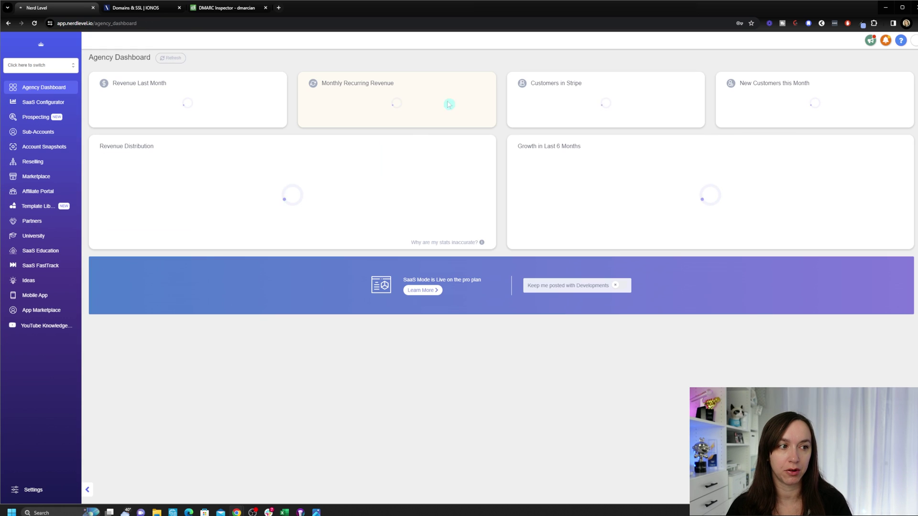
{"action": "left_click", "coordinate": [53, 65]}
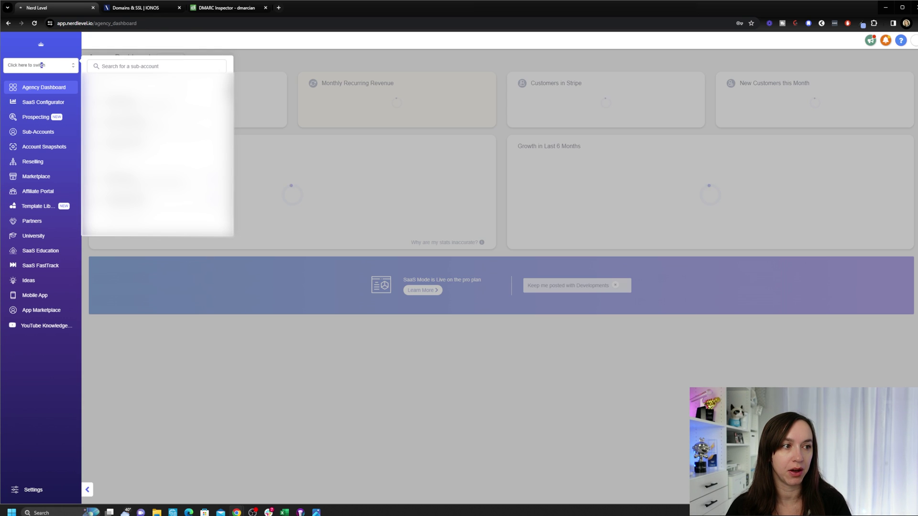
{"action": "left_click", "coordinate": [127, 102]}
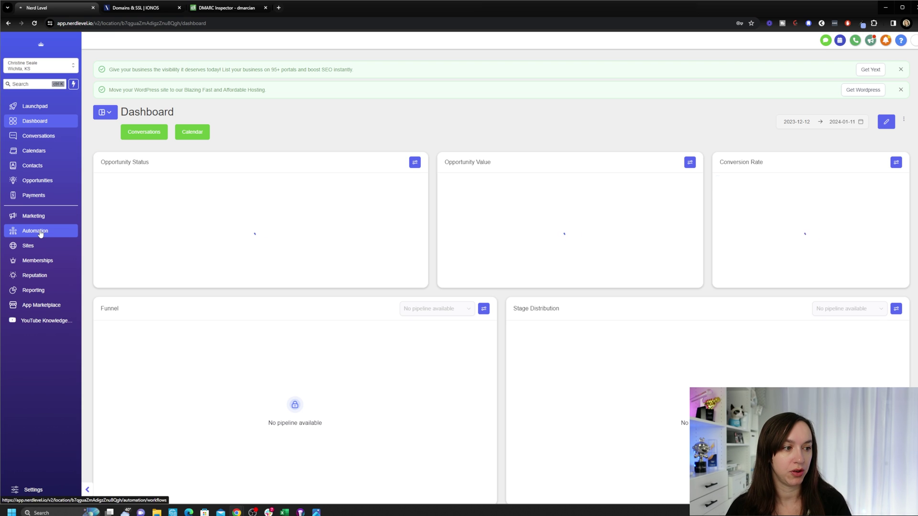
{"action": "left_click", "coordinate": [40, 232]}
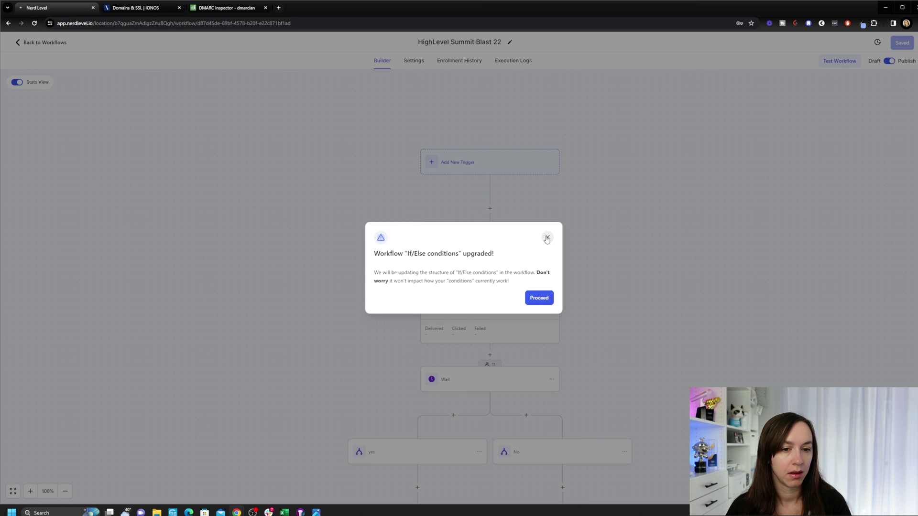
{"action": "left_click", "coordinate": [547, 238]}
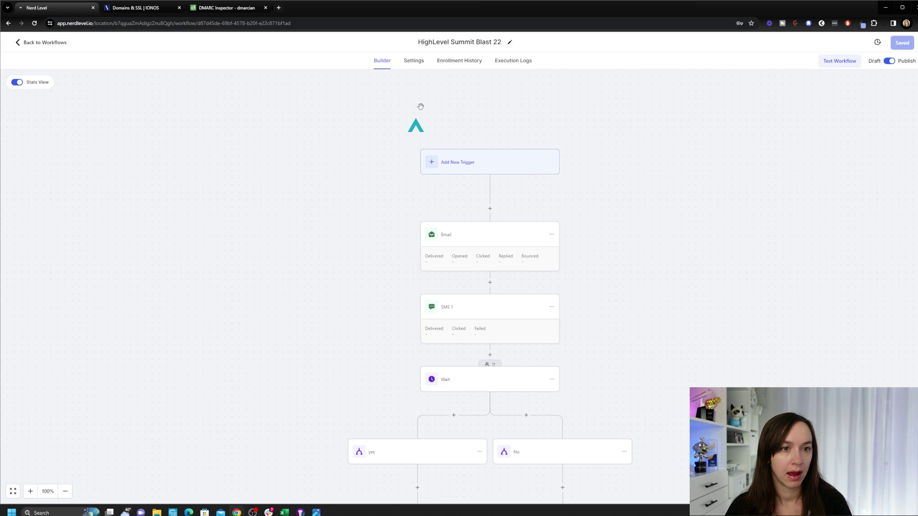
{"action": "left_click", "coordinate": [414, 61]}
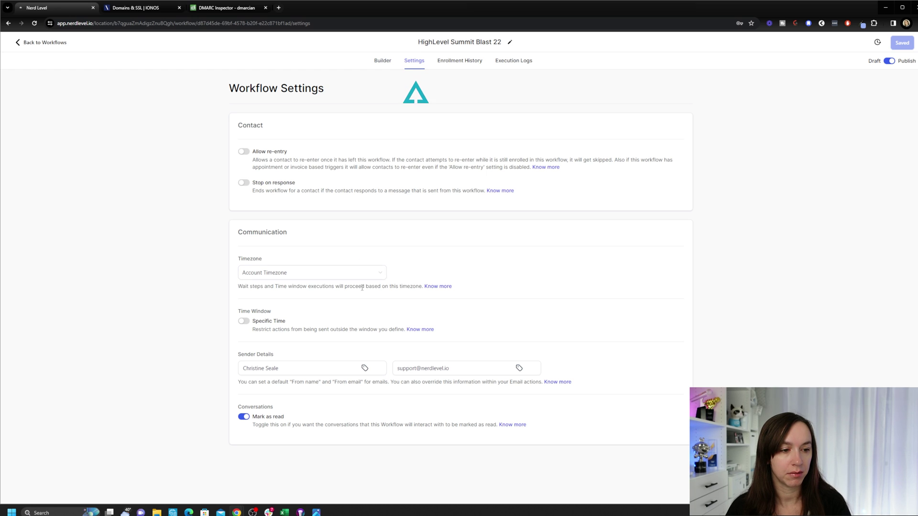
Step: Replace the sender From email with the {{location.email}} account placeholder
{"action": "triple_click", "coordinate": [292, 359]}
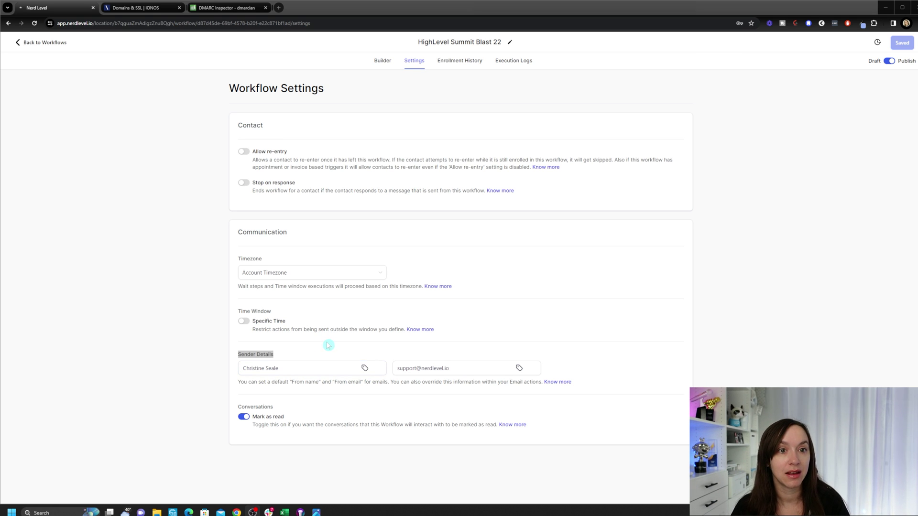
{"action": "left_click", "coordinate": [479, 367]}
{"action": "left_click_drag", "start_coordinate": [463, 374], "coordinate": [396, 370]}
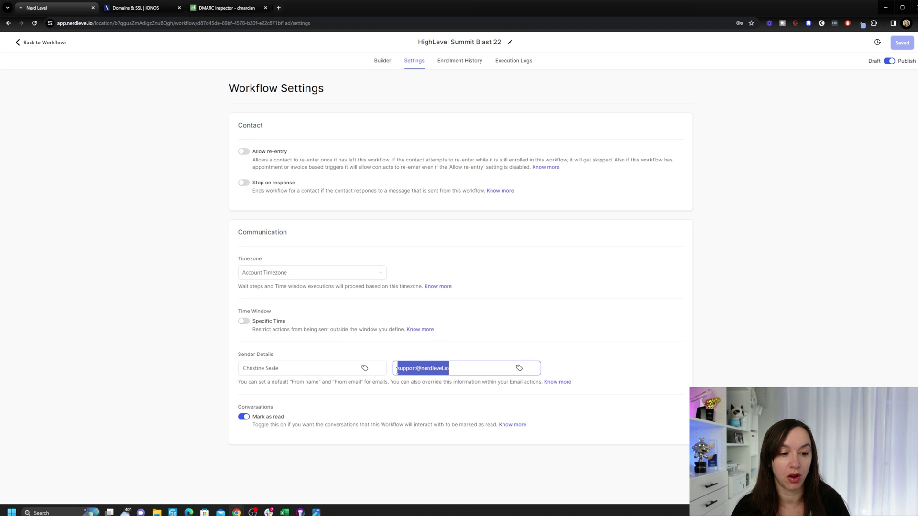
{"action": "left_click", "coordinate": [519, 368]}
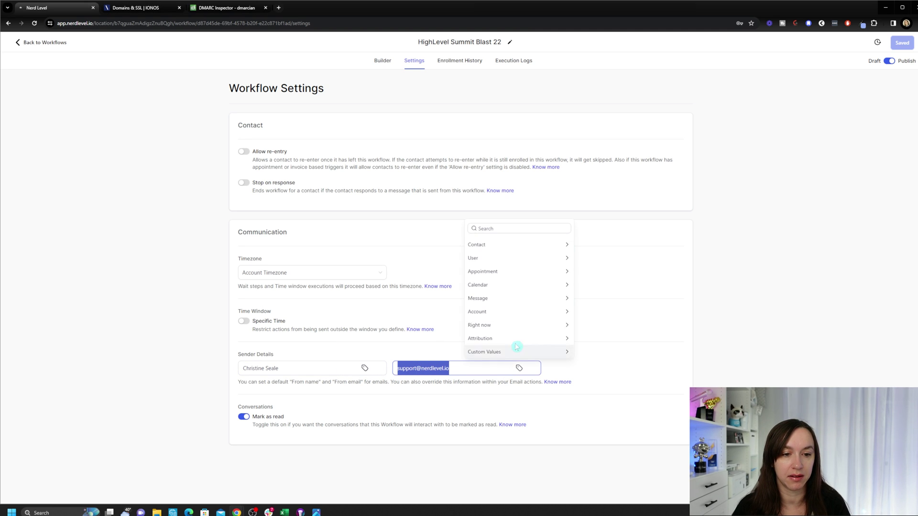
{"action": "left_click", "coordinate": [531, 312]}
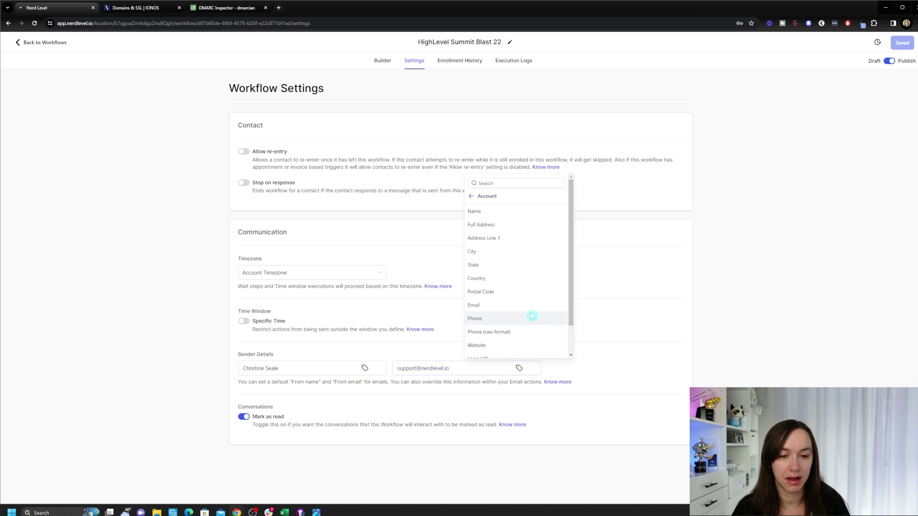
{"action": "scroll", "coordinate": [523, 272], "scroll_direction": "down", "scroll_amount": 1}
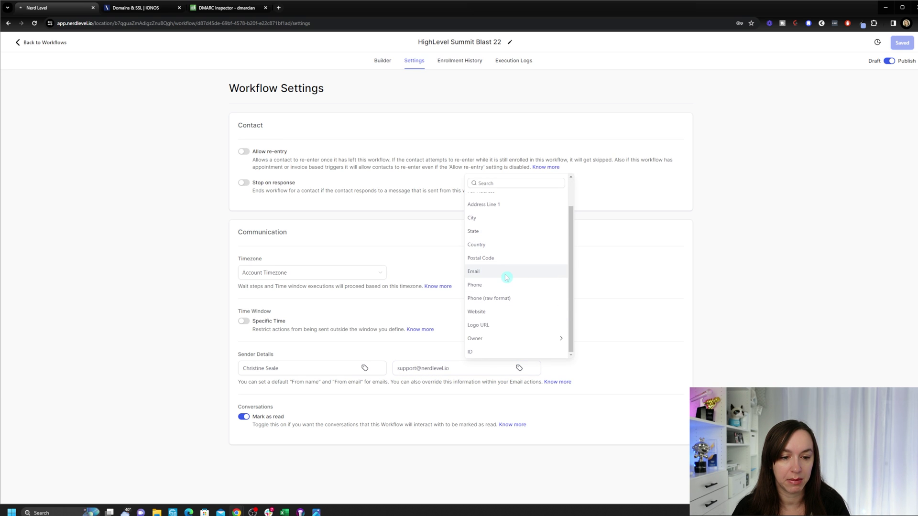
{"action": "left_click", "coordinate": [507, 271]}
{"action": "left_click_drag", "start_coordinate": [449, 368], "coordinate": [518, 371]}
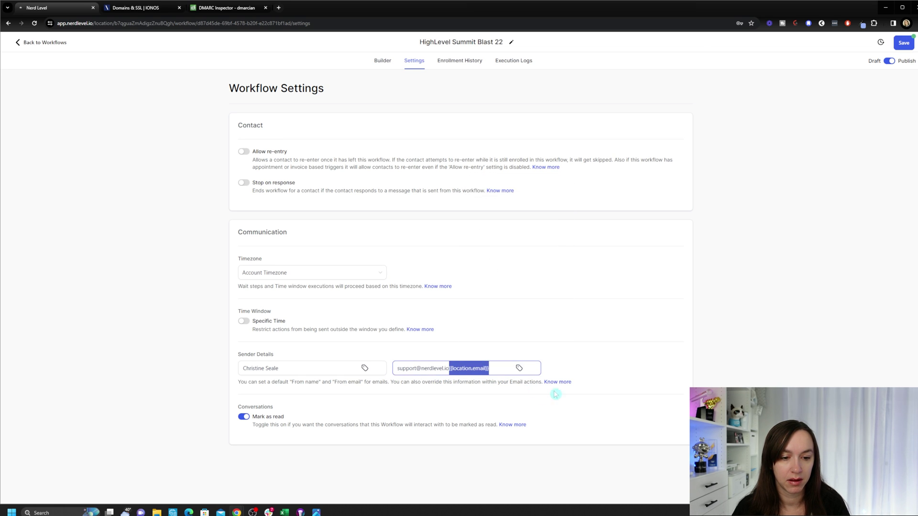
{"action": "key", "text": "BackSpace"}
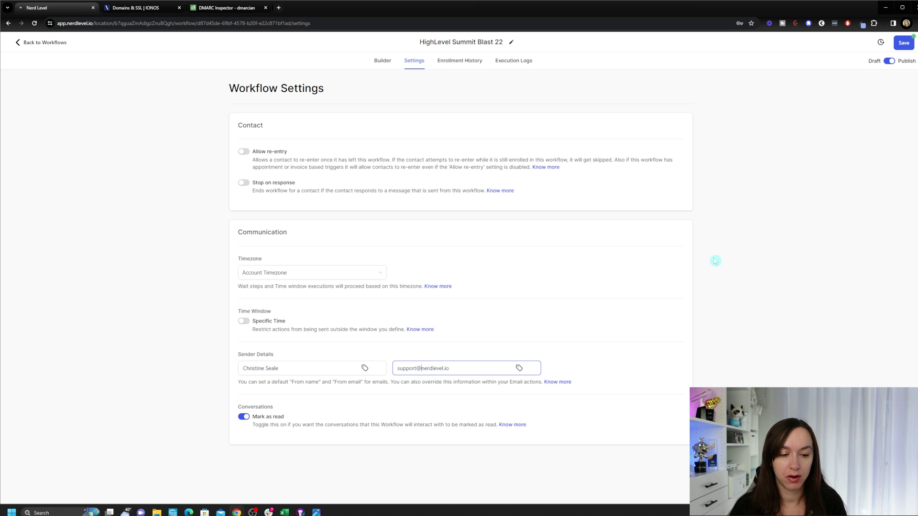
{"action": "type", "text": "mg."}
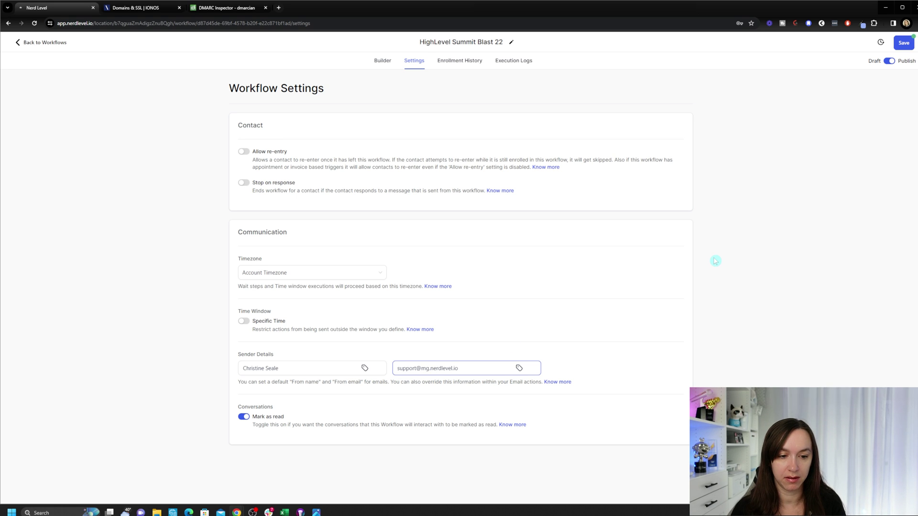
{"action": "key", "text": "BackSpace"}
{"action": "key", "text": "BackSpace"}
{"action": "key", "text": "BackSpace"}
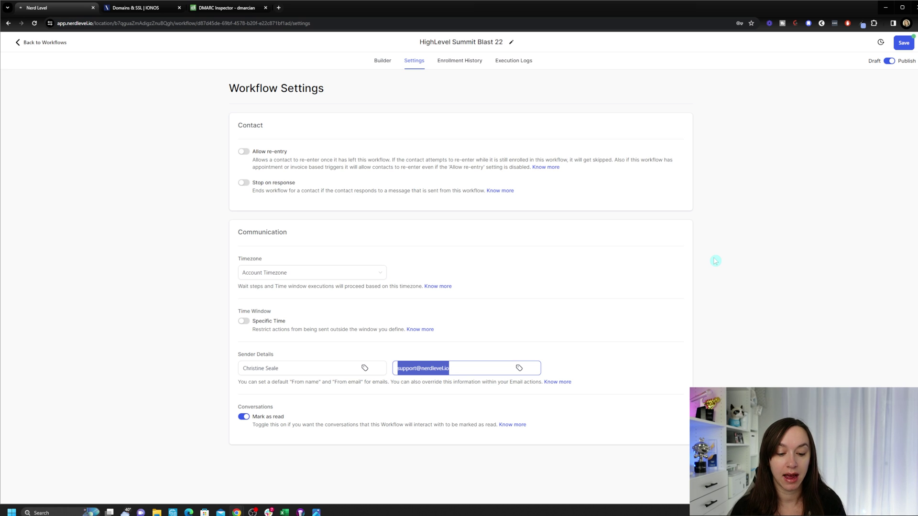
{"action": "type", "text": "yourname@gmail.com"}
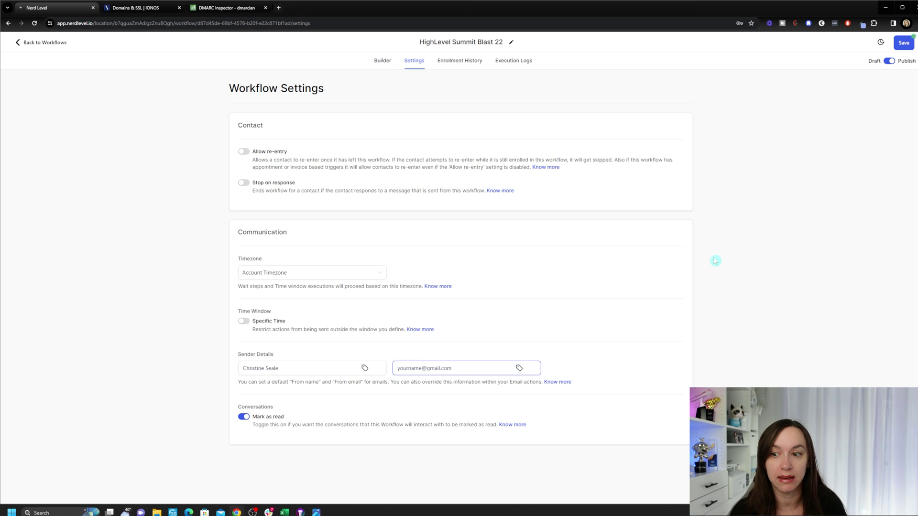
{"action": "key", "text": "ctrl+z"}
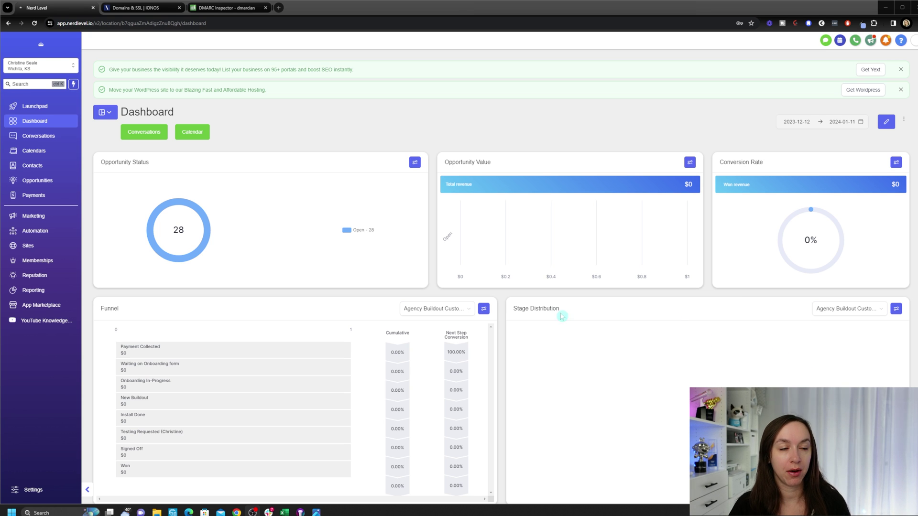
Step: In Business Profile settings, go to General's unsubscribe-link compliance option and its Customize control
{"action": "left_click", "coordinate": [29, 489]}
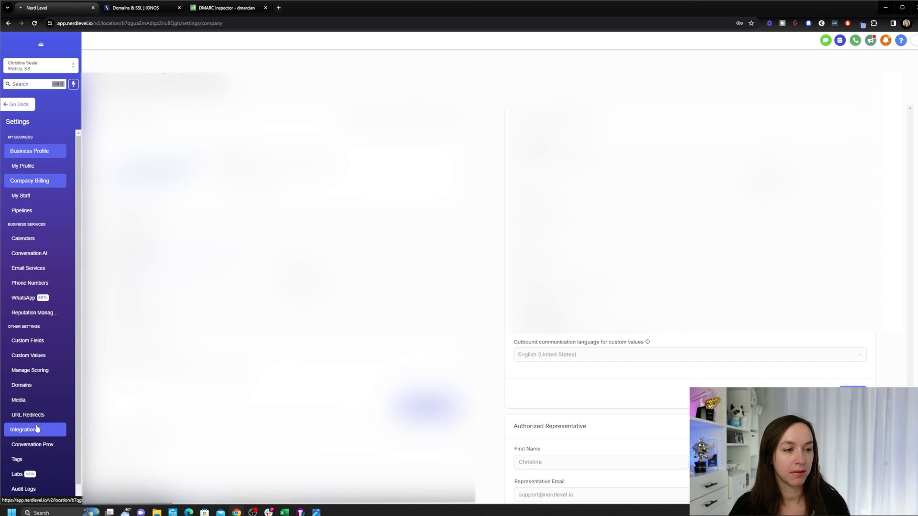
{"action": "scroll", "coordinate": [688, 239], "scroll_direction": "down", "scroll_amount": 5}
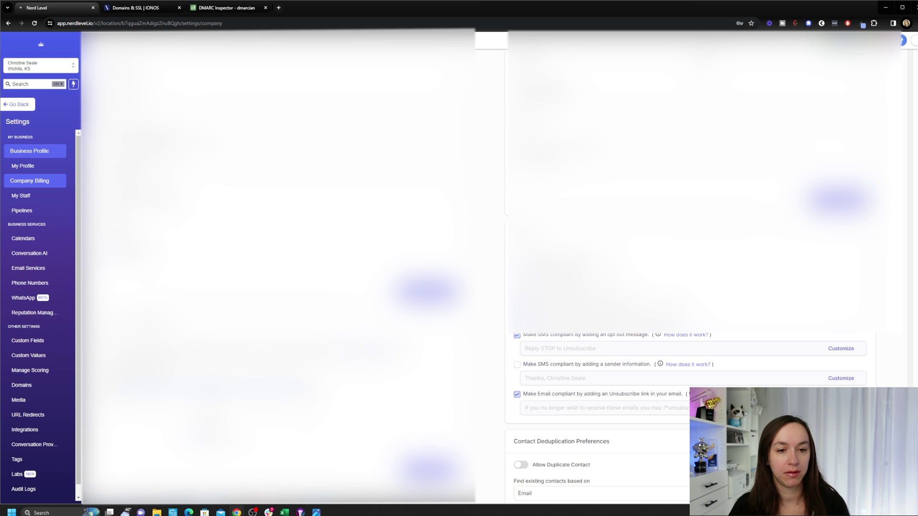
{"action": "scroll", "coordinate": [588, 162], "scroll_direction": "down", "scroll_amount": 2}
{"action": "scroll", "coordinate": [579, 162], "scroll_direction": "down", "scroll_amount": 1}
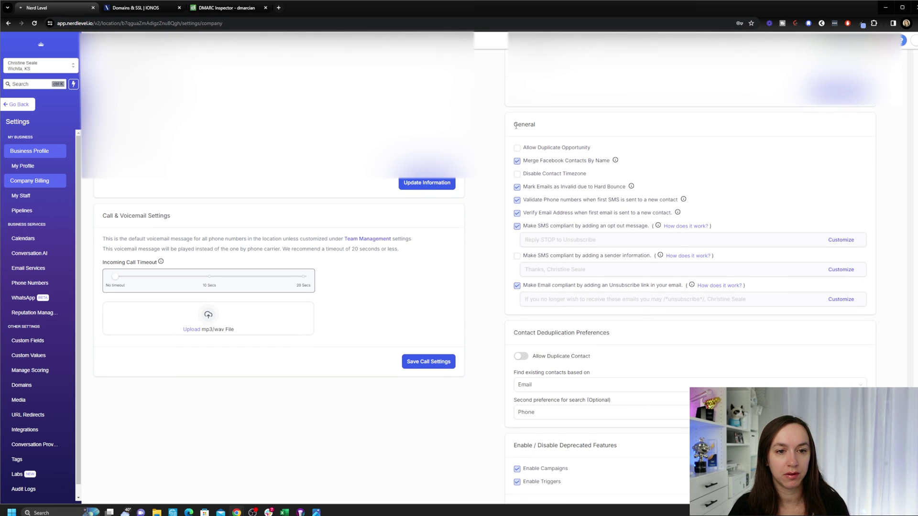
{"action": "left_click_drag", "start_coordinate": [515, 125], "coordinate": [566, 127]}
{"action": "left_click", "coordinate": [588, 129]}
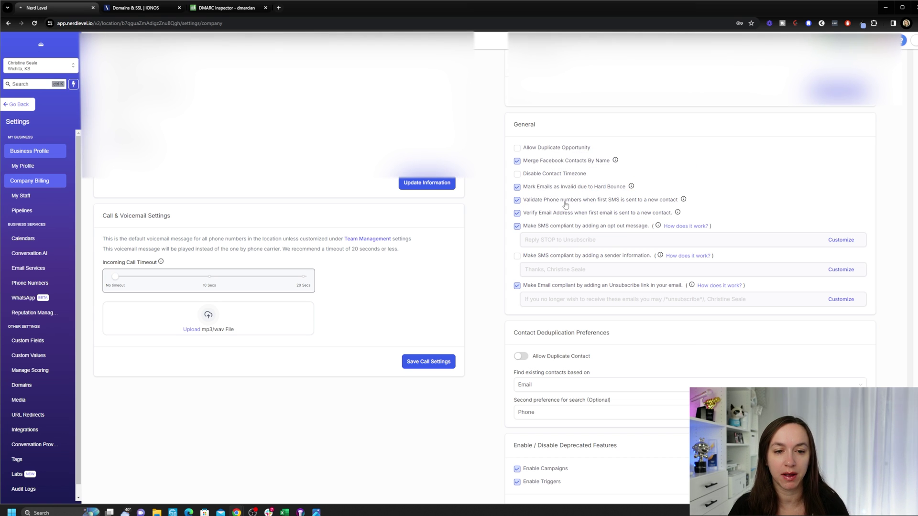
{"action": "left_click", "coordinate": [542, 211]}
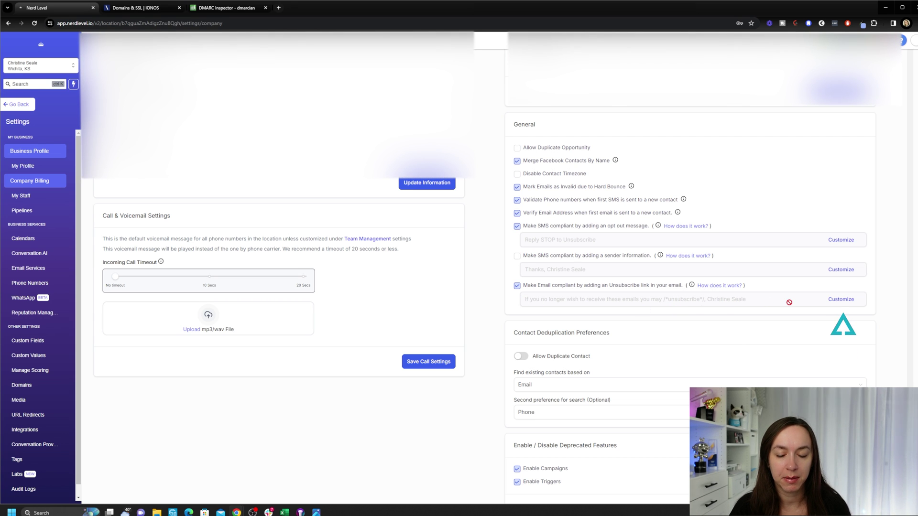
Step: Review the unsubscribe placeholder and sender-name wording in Customize Unsubscribe Content, then close it unchanged
{"action": "left_click", "coordinate": [845, 302]}
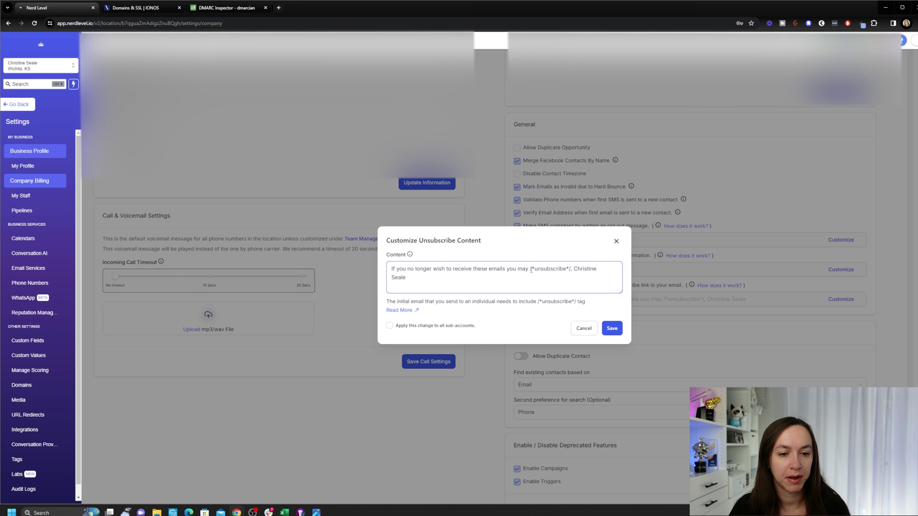
{"action": "left_click_drag", "start_coordinate": [530, 269], "coordinate": [570, 264]}
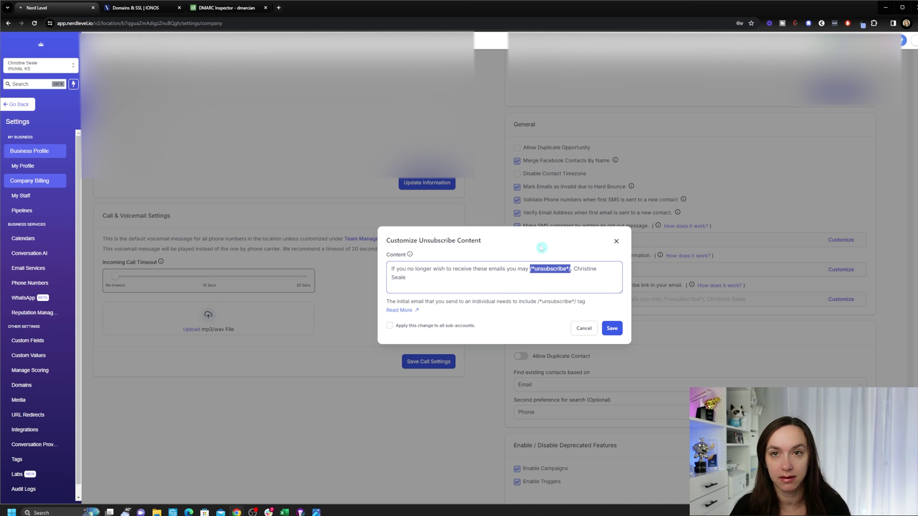
{"action": "left_click_drag", "start_coordinate": [573, 268], "coordinate": [614, 286]}
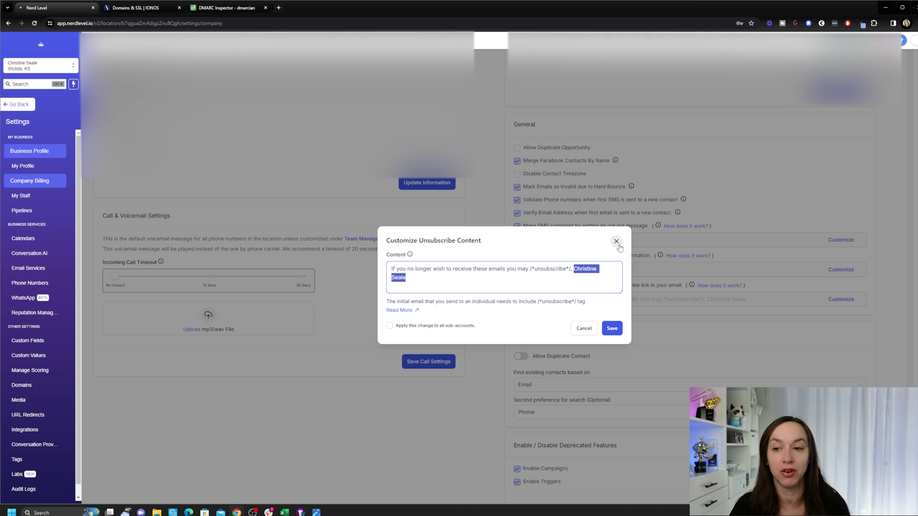
{"action": "left_click", "coordinate": [616, 241]}
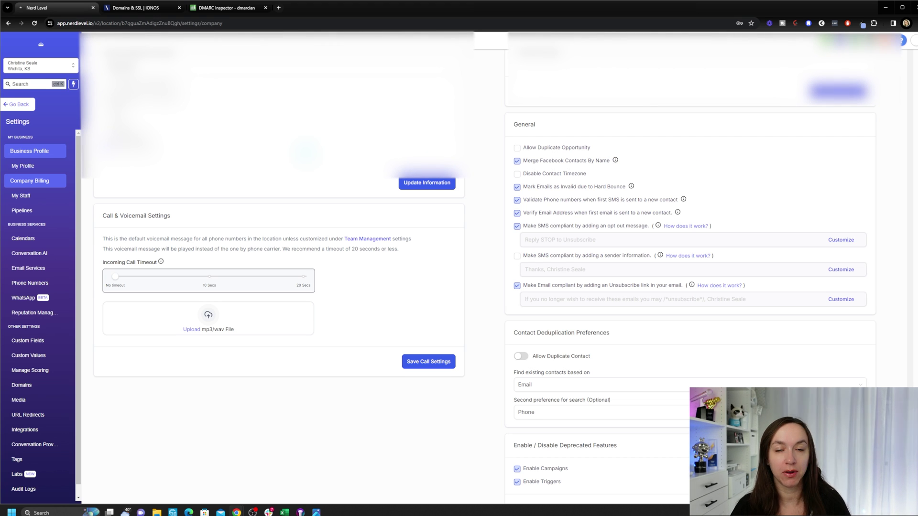
Step: Open Email Services and view its Email Analytics for 2024-01-04 to 2024-01-10
{"action": "left_click", "coordinate": [48, 273]}
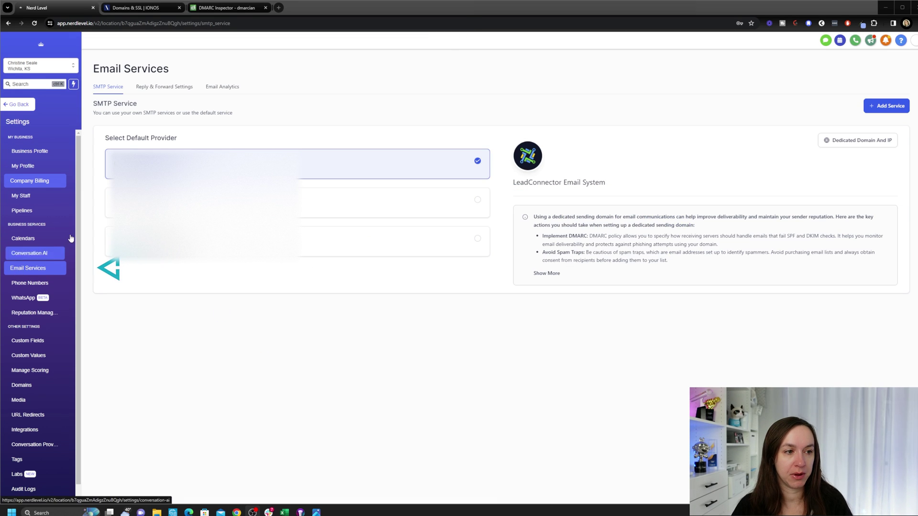
{"action": "left_click", "coordinate": [235, 87]}
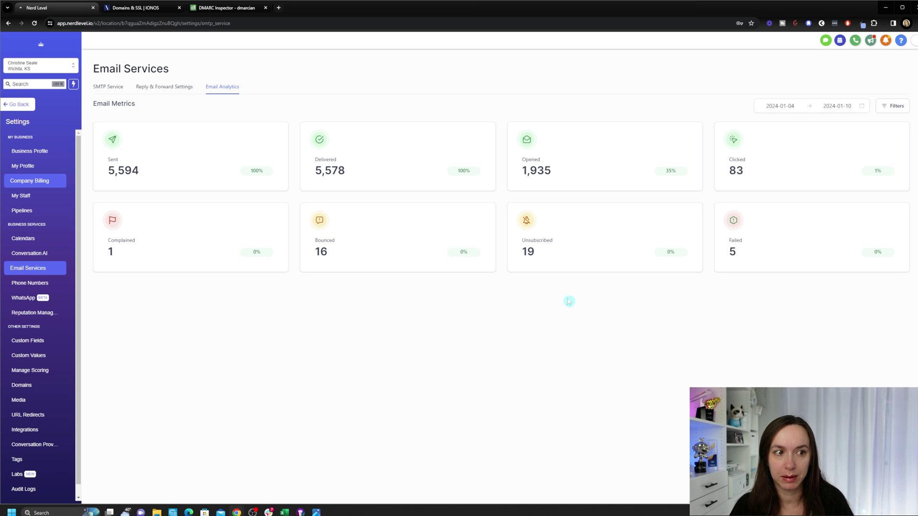
Step: Load mail-tester.com in the DMARC tab, read its send-first instructions, then return to Nerd Level
{"action": "left_click", "coordinate": [253, 8]}
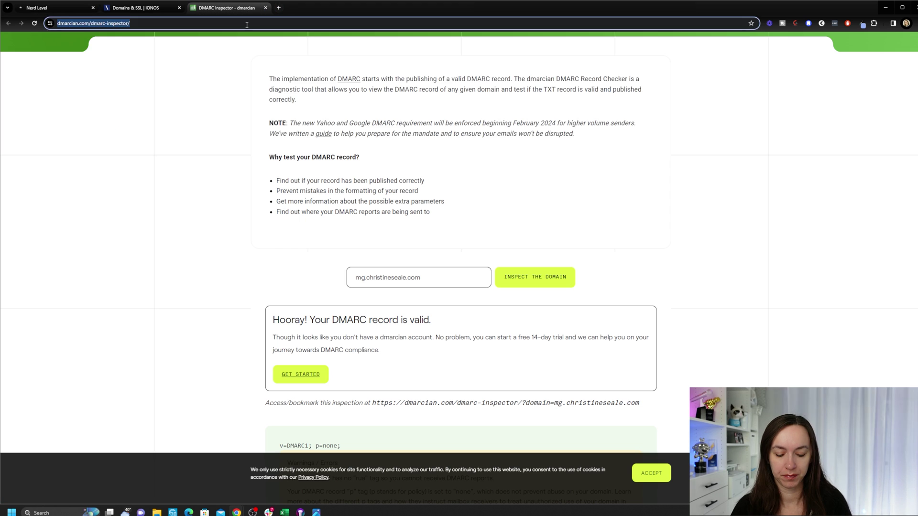
{"action": "type", "text": "mail-t"}
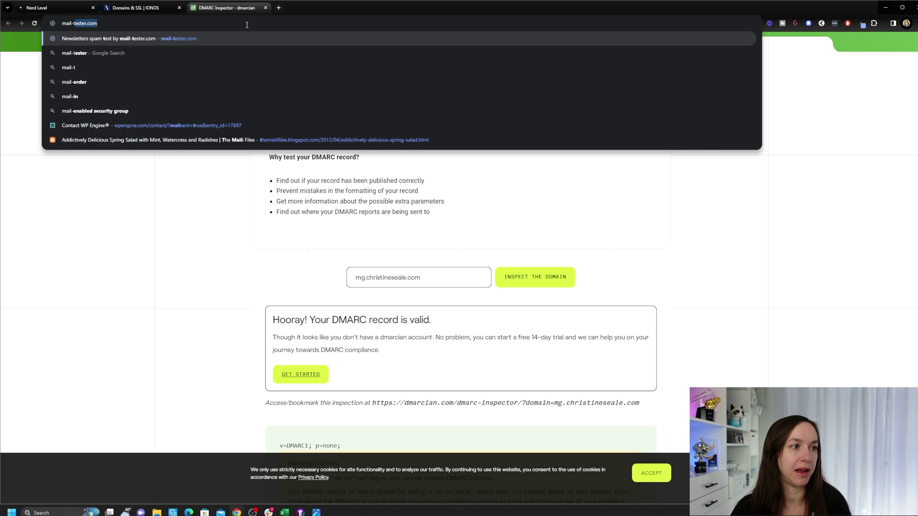
{"action": "type", "text": "ester"}
{"action": "key", "text": "Return"}
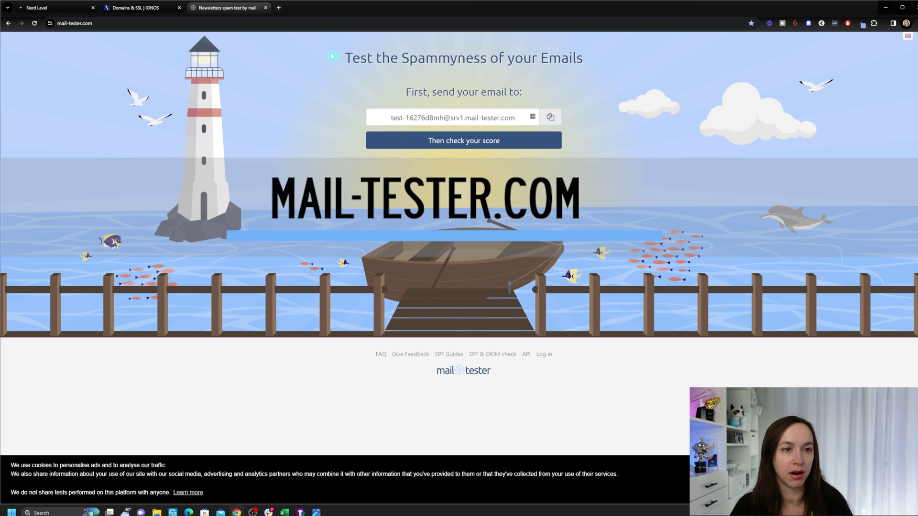
{"action": "left_click_drag", "start_coordinate": [352, 58], "coordinate": [585, 58]}
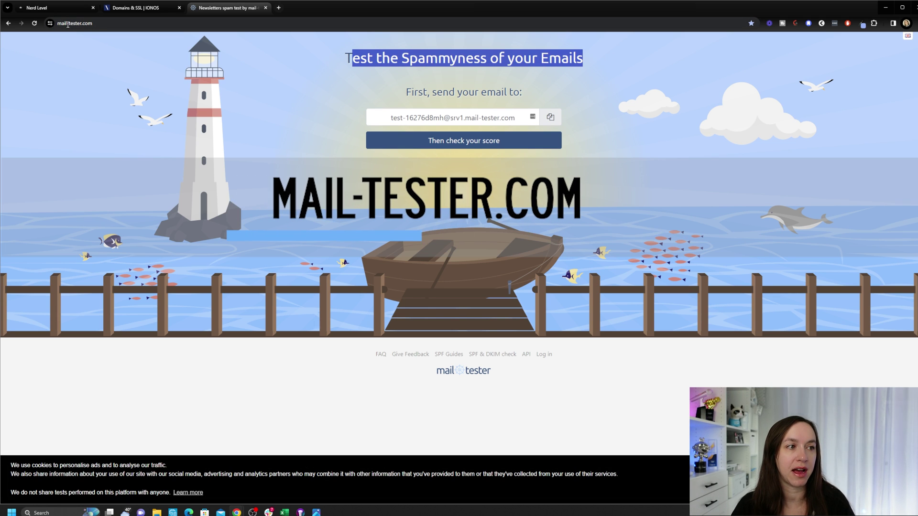
{"action": "left_click_drag", "start_coordinate": [405, 92], "coordinate": [521, 97]}
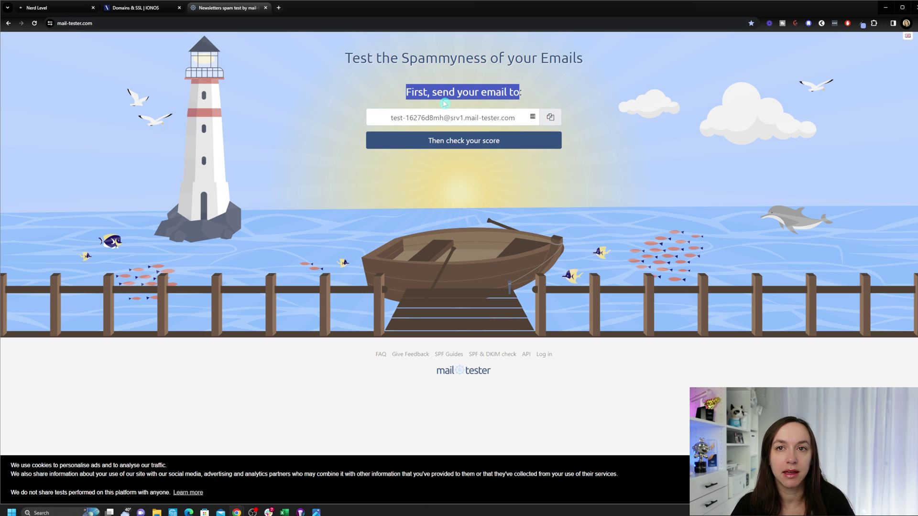
{"action": "left_click", "coordinate": [50, 7]}
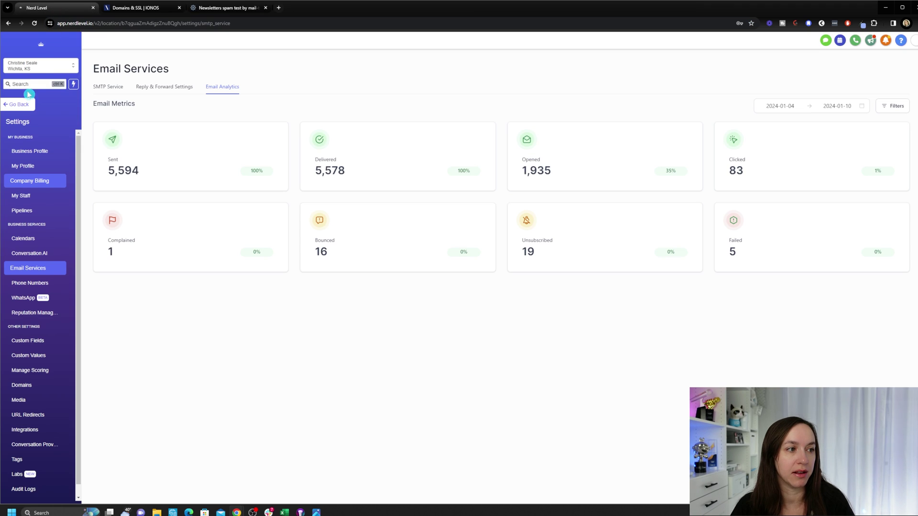
Step: Open the Email action in the Affiliate Giveaway Nov 21 workflow from Automation
{"action": "left_click", "coordinate": [21, 105]}
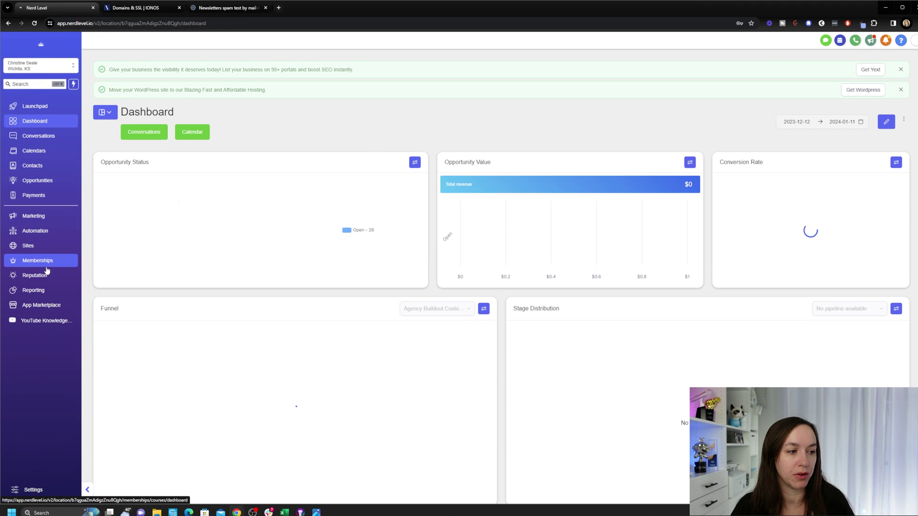
{"action": "left_click", "coordinate": [52, 233]}
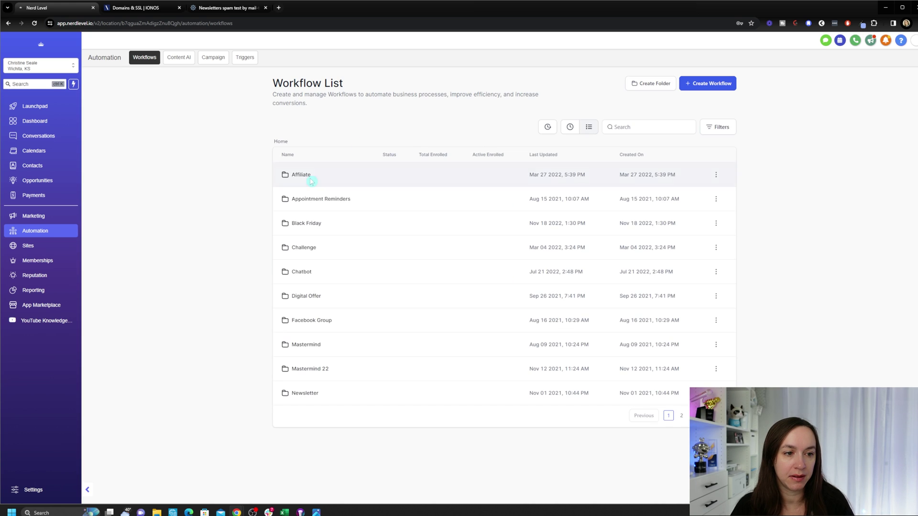
{"action": "double_click", "coordinate": [311, 182]}
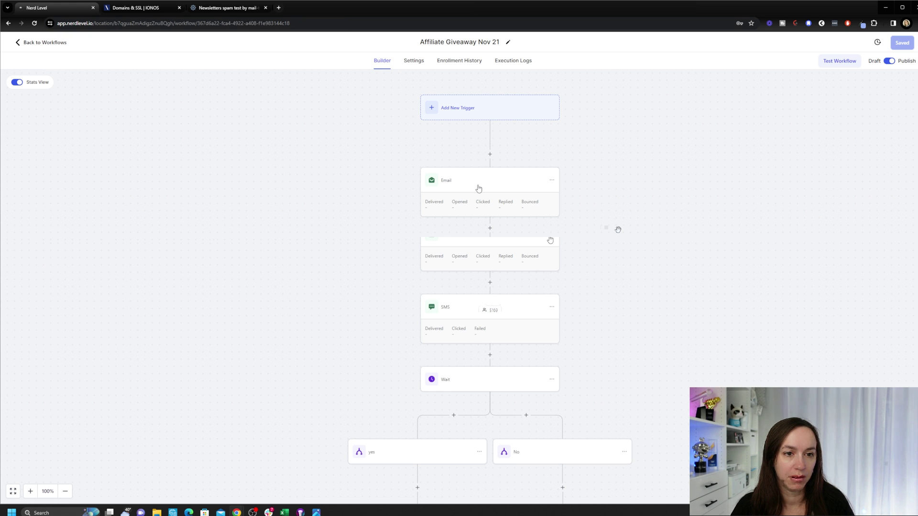
{"action": "left_click", "coordinate": [478, 188]}
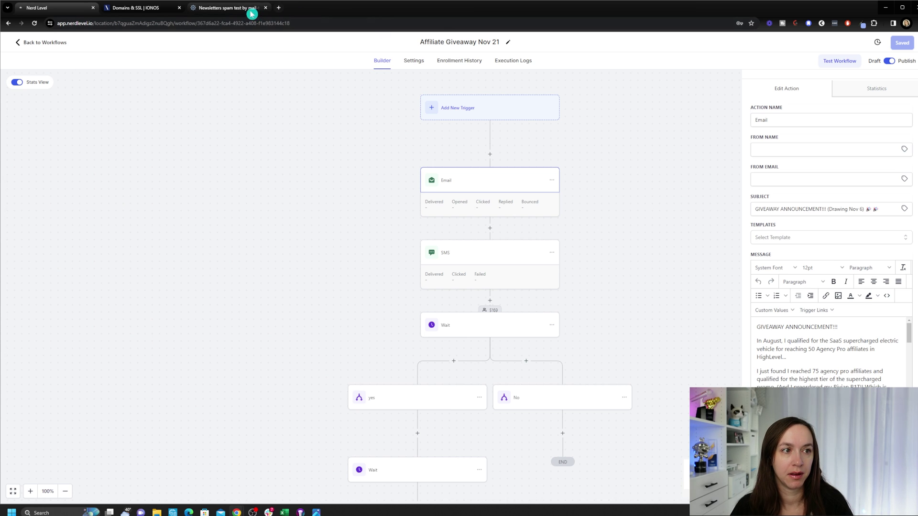
Step: Copy the mail-tester.com test address and return to the mail-tester page
{"action": "left_click", "coordinate": [225, 8]}
{"action": "left_click", "coordinate": [548, 118]}
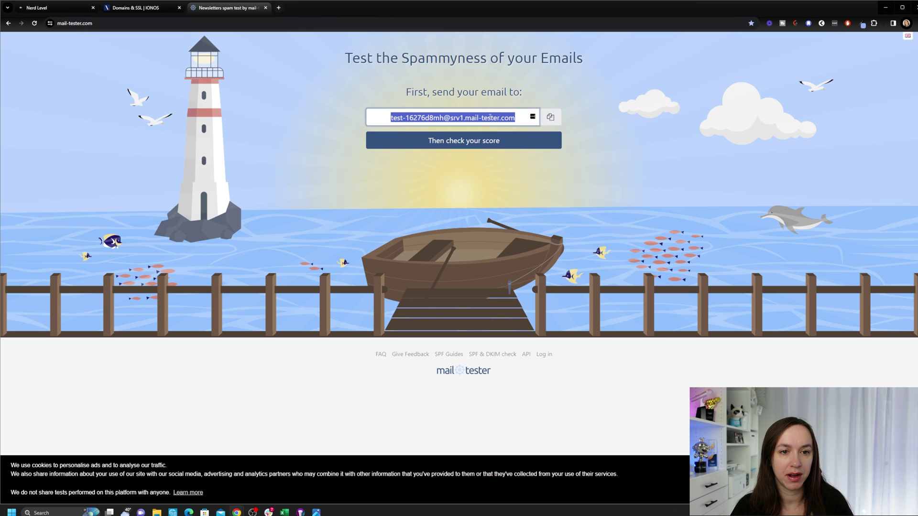
{"action": "left_click", "coordinate": [53, 8]}
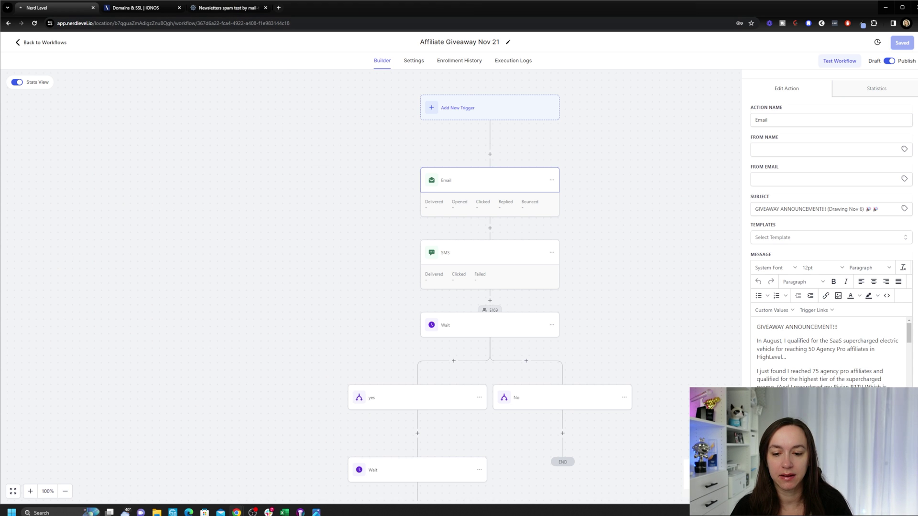
{"action": "left_click", "coordinate": [225, 8]}
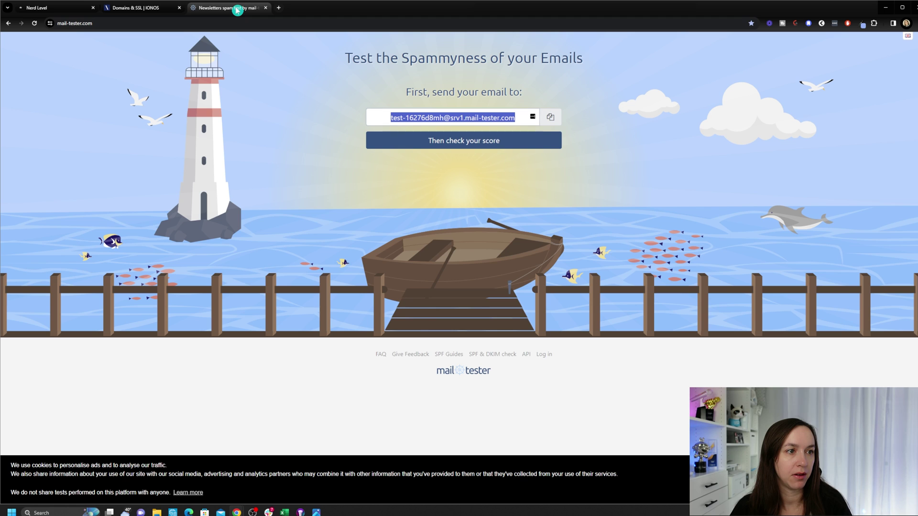
Step: Check the giveaway email's score and highlight the 9.3/10 result
{"action": "left_click", "coordinate": [483, 141]}
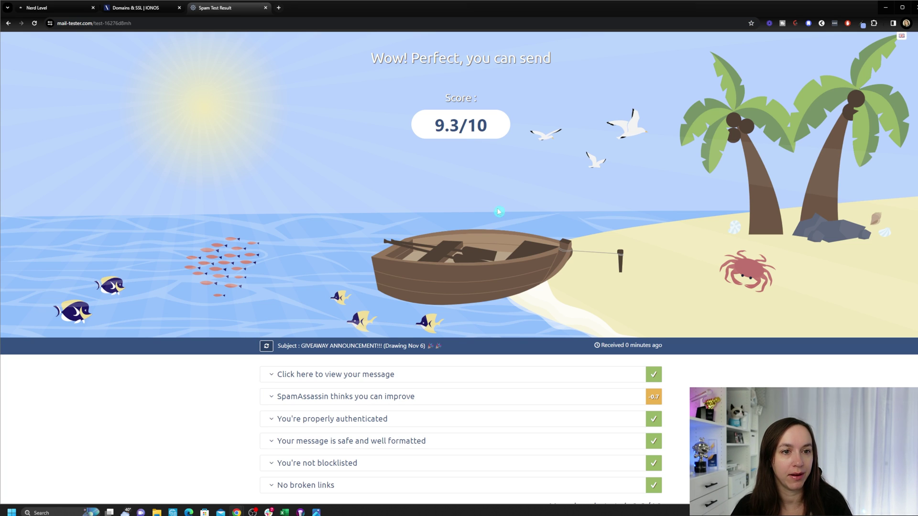
{"action": "scroll", "coordinate": [717, 259], "scroll_direction": "down", "scroll_amount": 2}
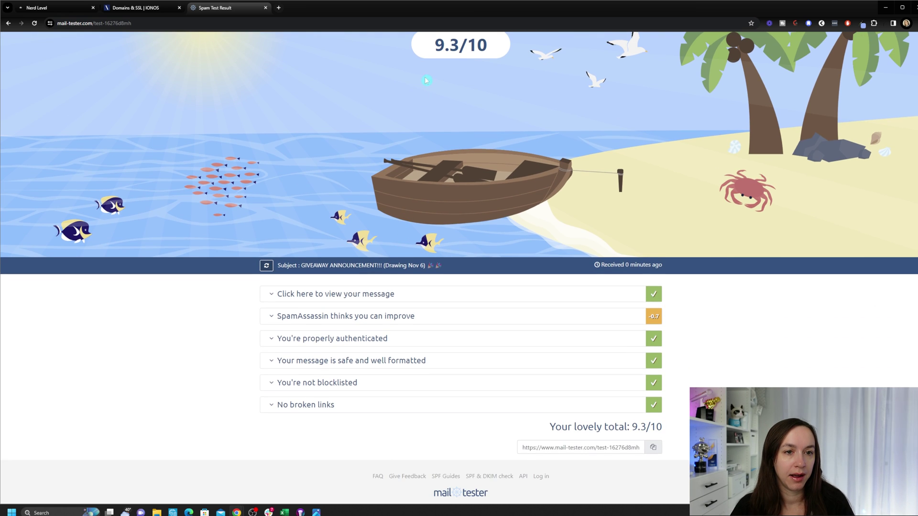
{"action": "scroll", "coordinate": [717, 258], "scroll_direction": "up", "scroll_amount": 2}
{"action": "left_click_drag", "start_coordinate": [433, 116], "coordinate": [500, 127]}
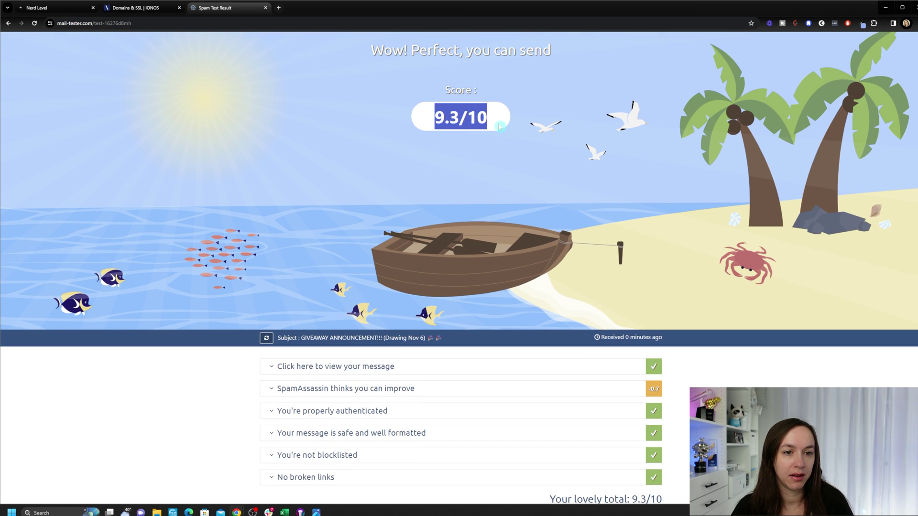
Step: Expand 'SpamAssassin thinks you can improve' and review the listed deductions
{"action": "left_click", "coordinate": [287, 388]}
{"action": "scroll", "coordinate": [725, 308], "scroll_direction": "down", "scroll_amount": 3}
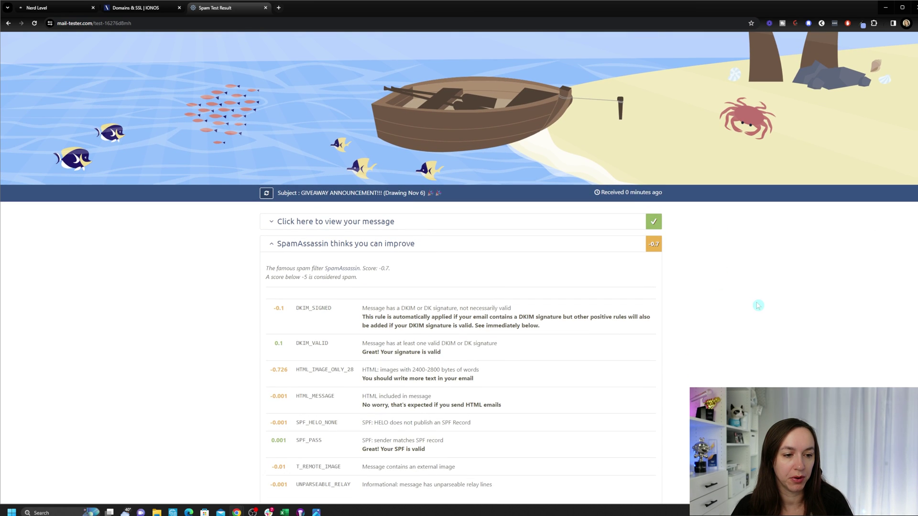
{"action": "scroll", "coordinate": [707, 301], "scroll_direction": "down", "scroll_amount": 2}
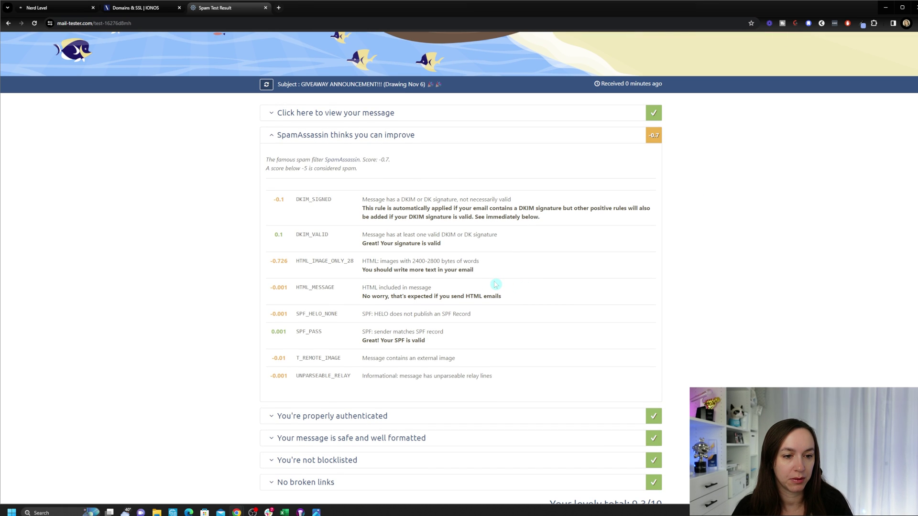
{"action": "scroll", "coordinate": [495, 284], "scroll_direction": "up", "scroll_amount": 4}
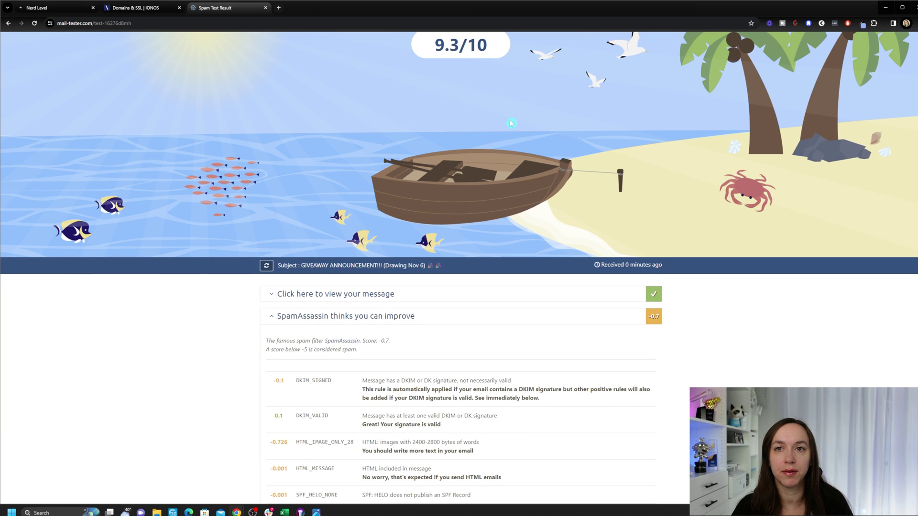
{"action": "scroll", "coordinate": [511, 123], "scroll_direction": "up", "scroll_amount": 2}
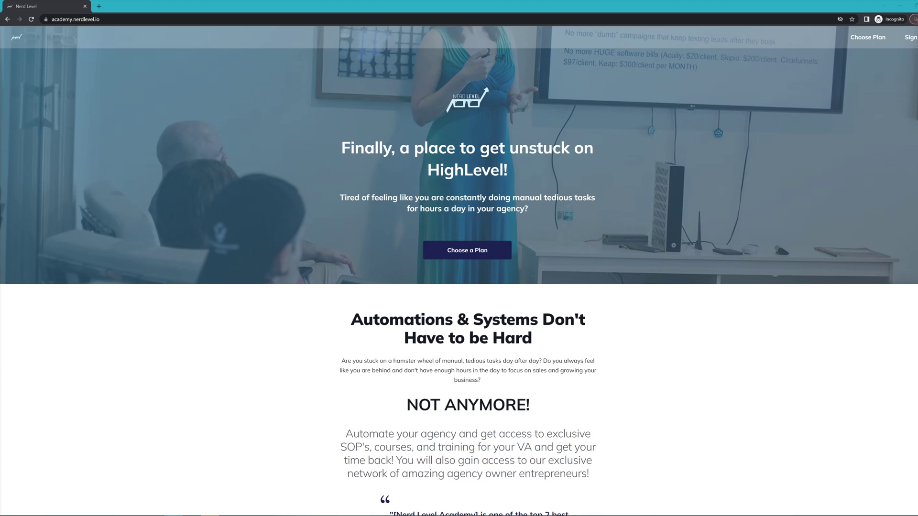
Step: Scroll through the academy.nerdlevel.io public landing page
{"action": "scroll", "coordinate": [799, 271], "scroll_direction": "down", "scroll_amount": 10}
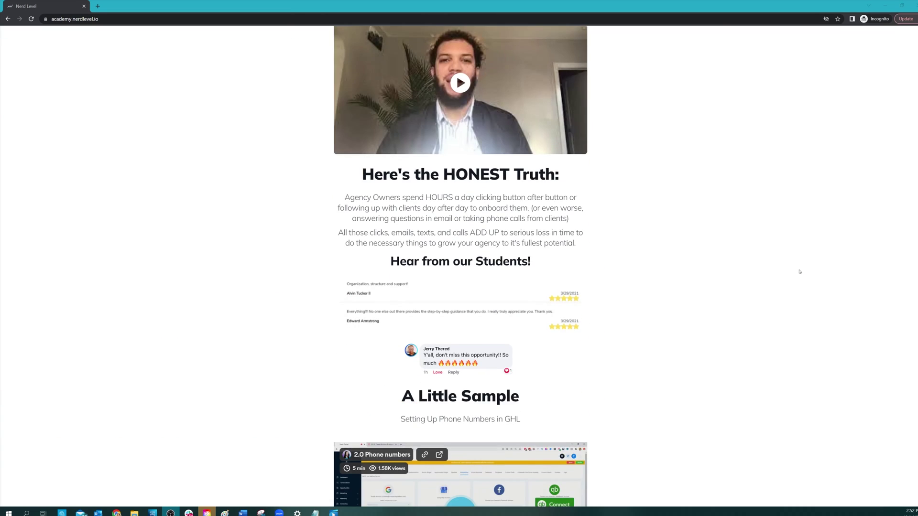
{"action": "scroll", "coordinate": [799, 271], "scroll_direction": "down", "scroll_amount": 10}
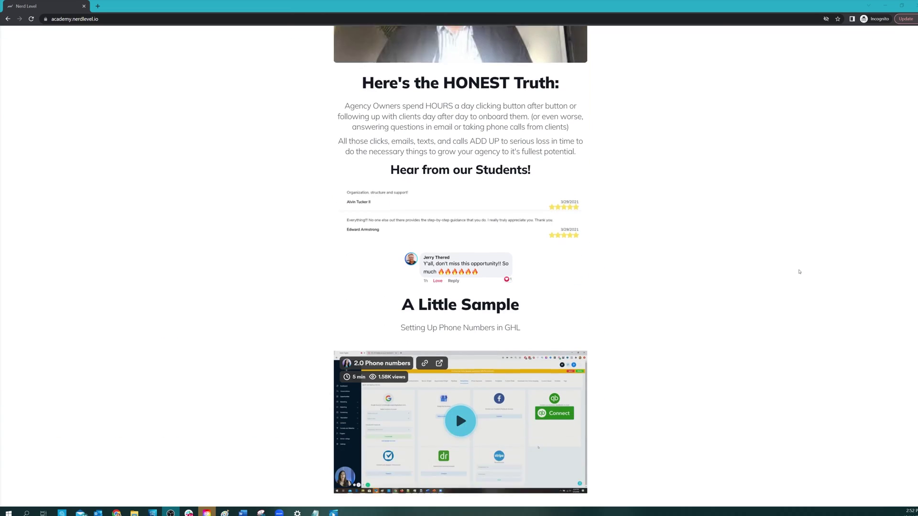
{"action": "scroll", "coordinate": [799, 272], "scroll_direction": "down", "scroll_amount": 7}
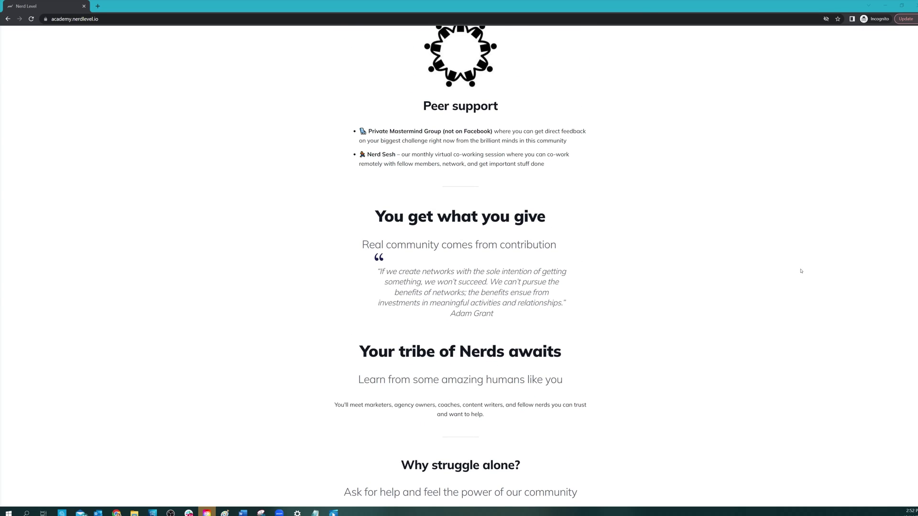
Step: Go to the logged-in Courses page listing the SOP Library and Automation Mastery Bundle
{"action": "key", "text": "alt+Tab"}
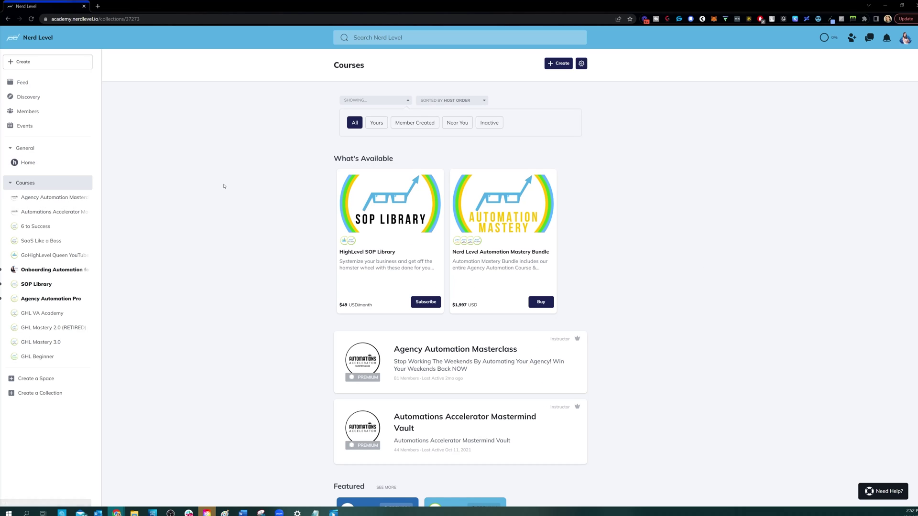
{"action": "scroll", "coordinate": [214, 192], "scroll_direction": "down", "scroll_amount": 6}
{"action": "scroll", "coordinate": [214, 192], "scroll_direction": "down", "scroll_amount": 8}
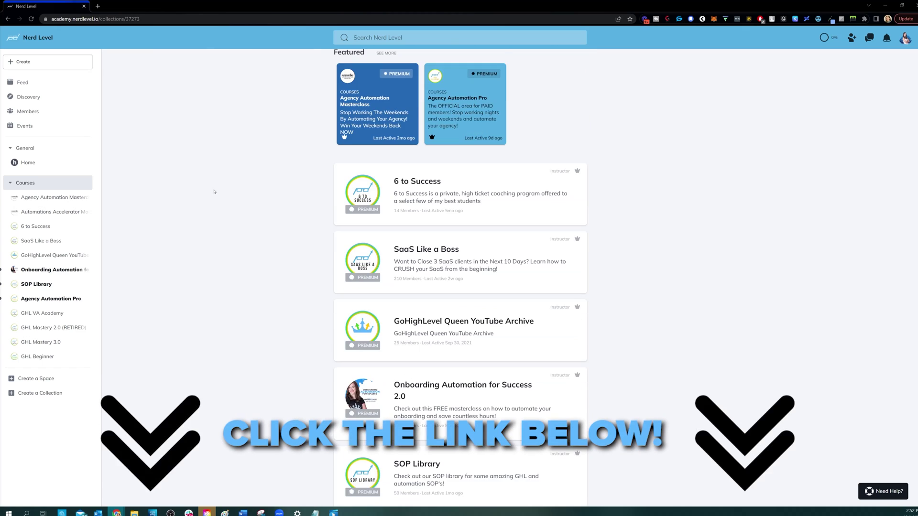